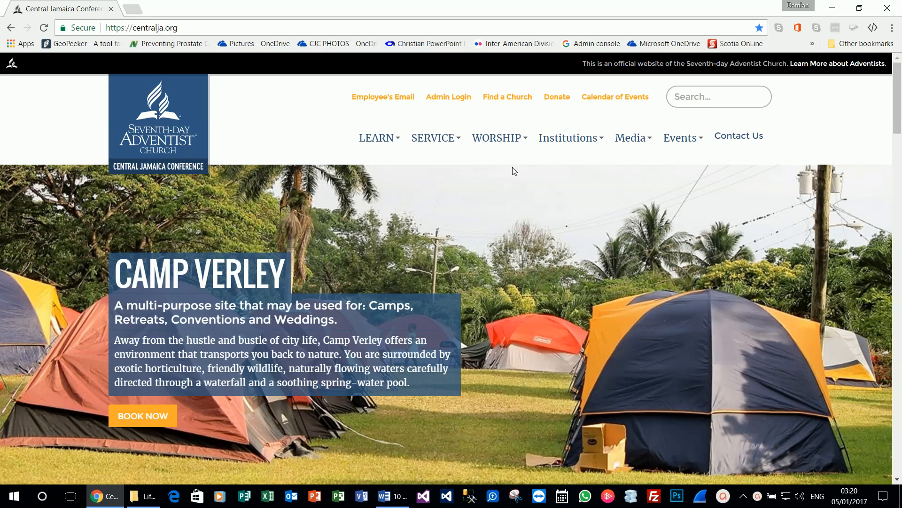
Step: Follow the Admin Login link in the centralja.org header
{"action": "left_click", "coordinate": [440, 96]}
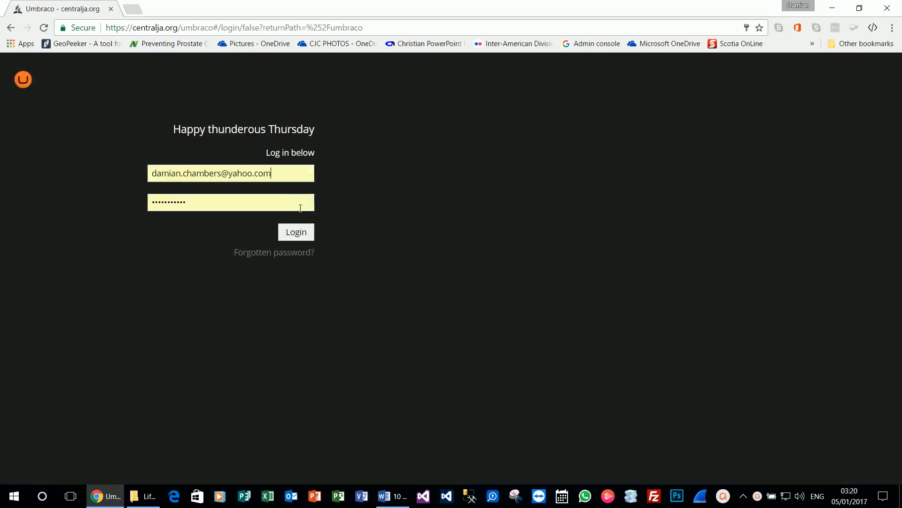
Step: Log in to Umbraco and expand the News Images folder in Media
{"action": "left_click", "coordinate": [298, 235]}
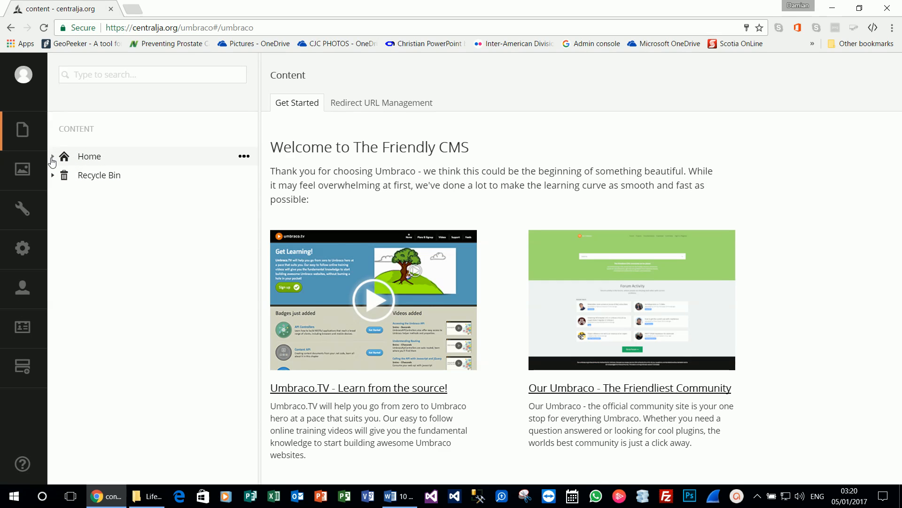
{"action": "left_click", "coordinate": [23, 171]}
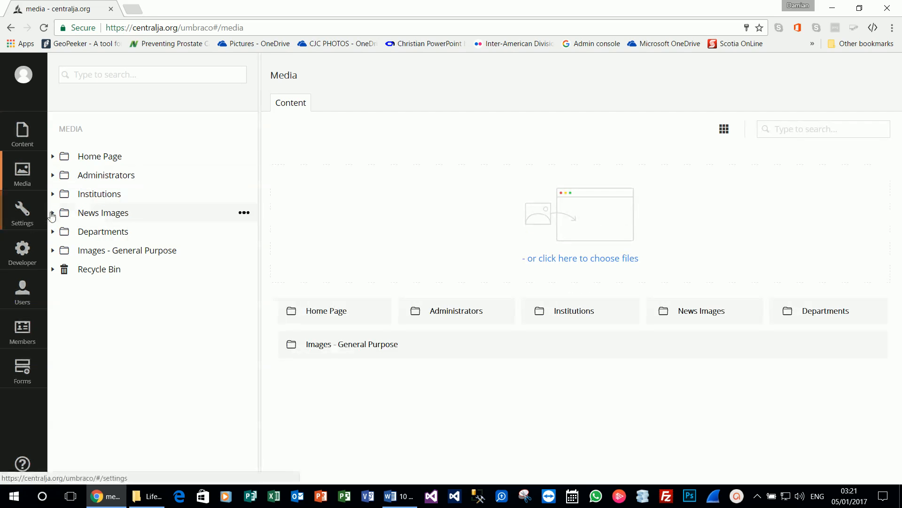
{"action": "left_click", "coordinate": [52, 213]}
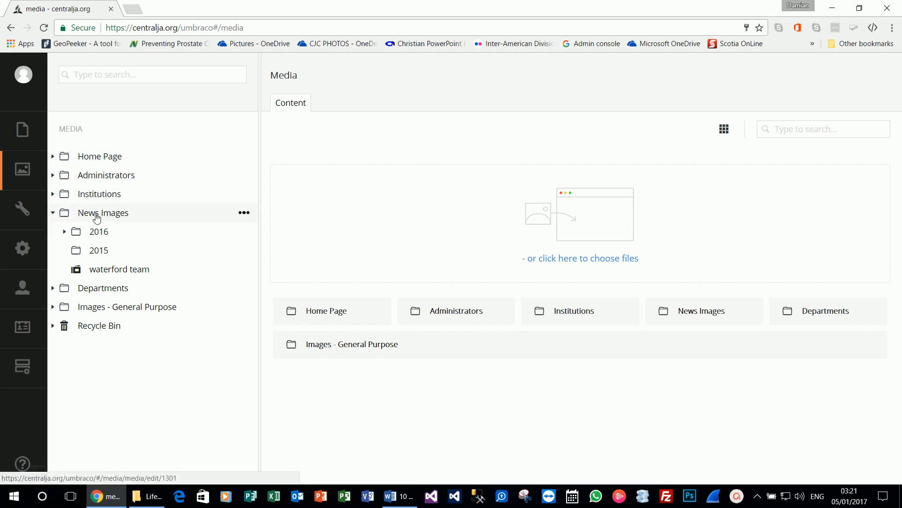
Step: Create and save a 2017 folder under News Images, then bring up the article files
{"action": "left_click", "coordinate": [244, 213]}
{"action": "left_click", "coordinate": [318, 151]}
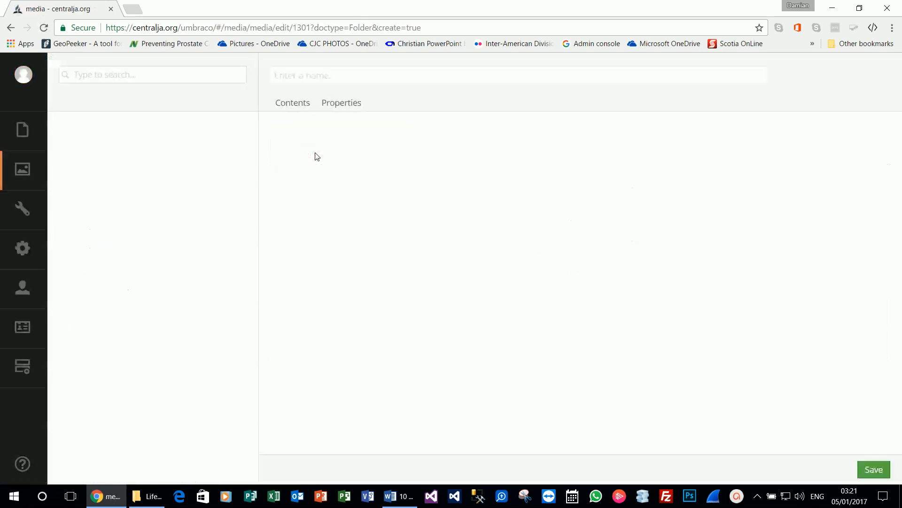
{"action": "type", "text": "2017"}
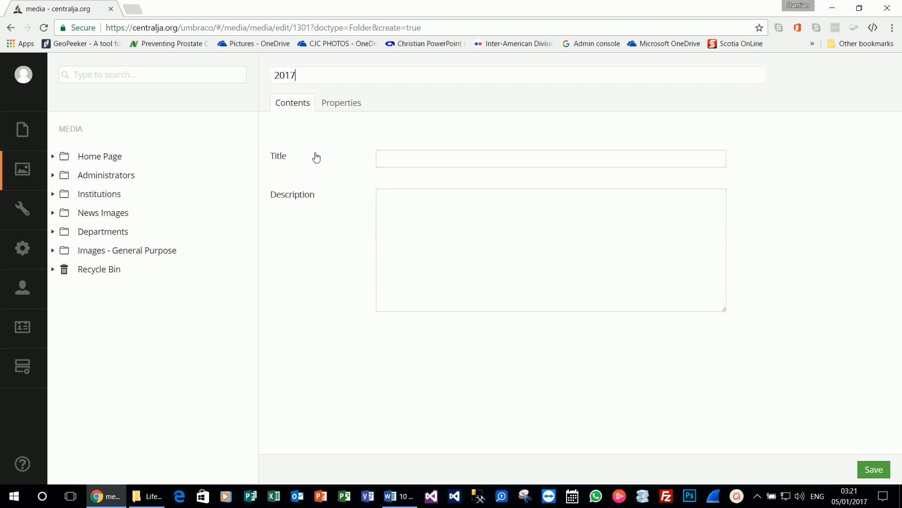
{"action": "type", "text": "2017"}
{"action": "left_click", "coordinate": [877, 469]}
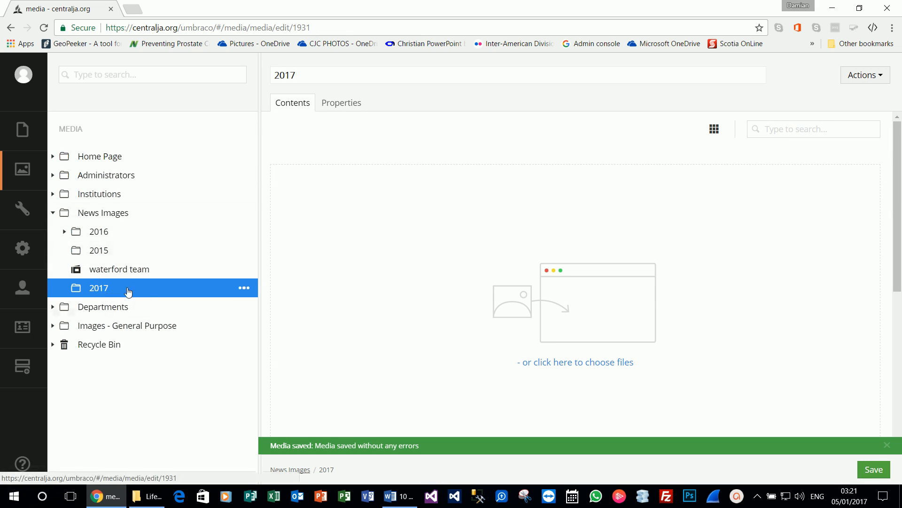
{"action": "left_click", "coordinate": [148, 495]}
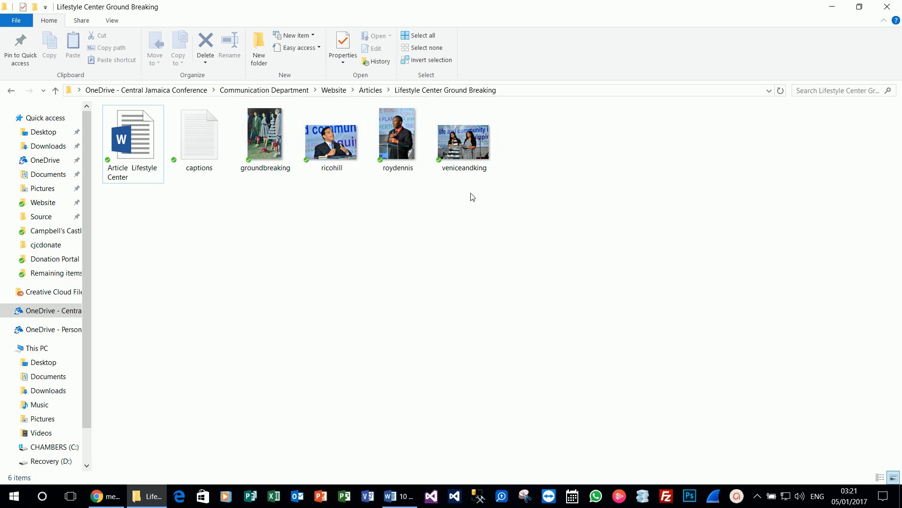
Step: Create a new News Image in the 2017 folder named groundbreaking
{"action": "left_click", "coordinate": [832, 6]}
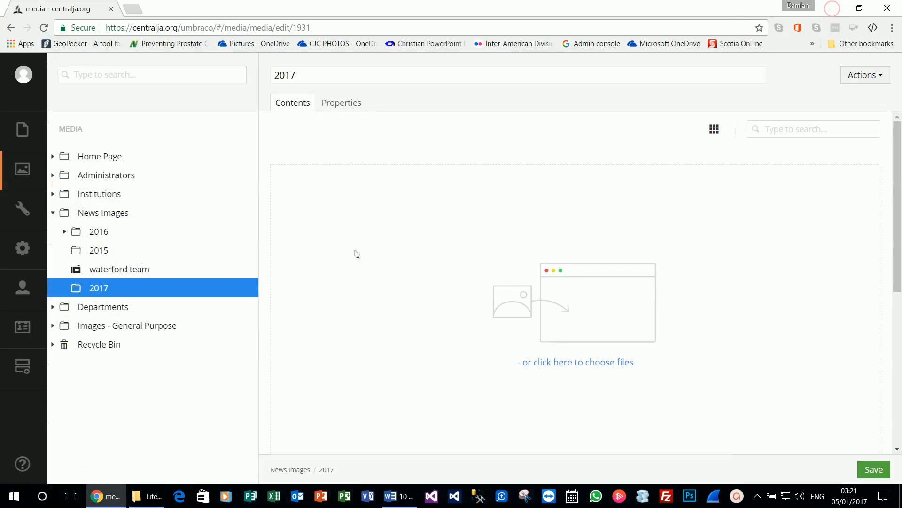
{"action": "left_click", "coordinate": [244, 288]}
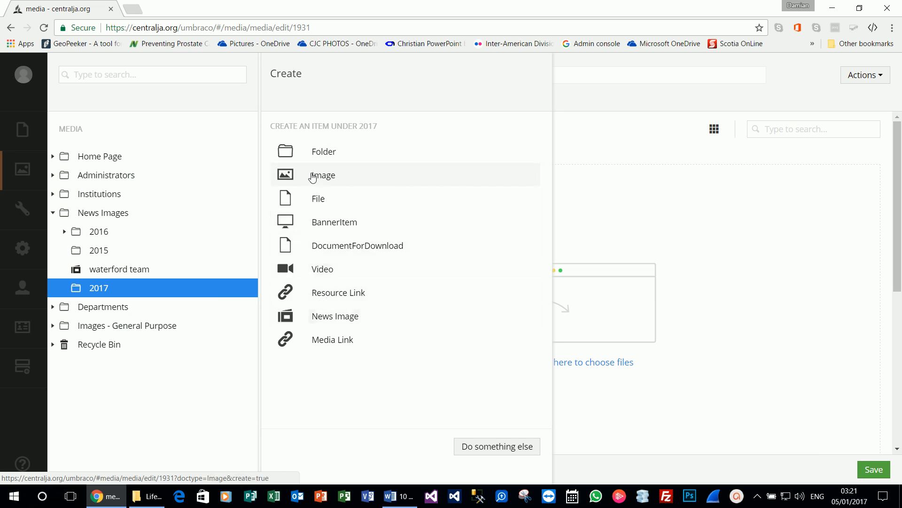
{"action": "left_click", "coordinate": [334, 316]}
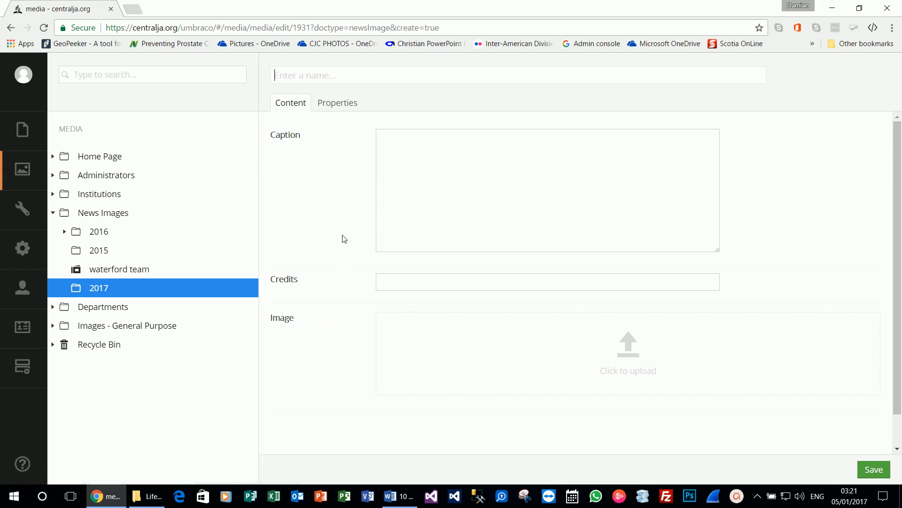
{"action": "left_click", "coordinate": [148, 496]}
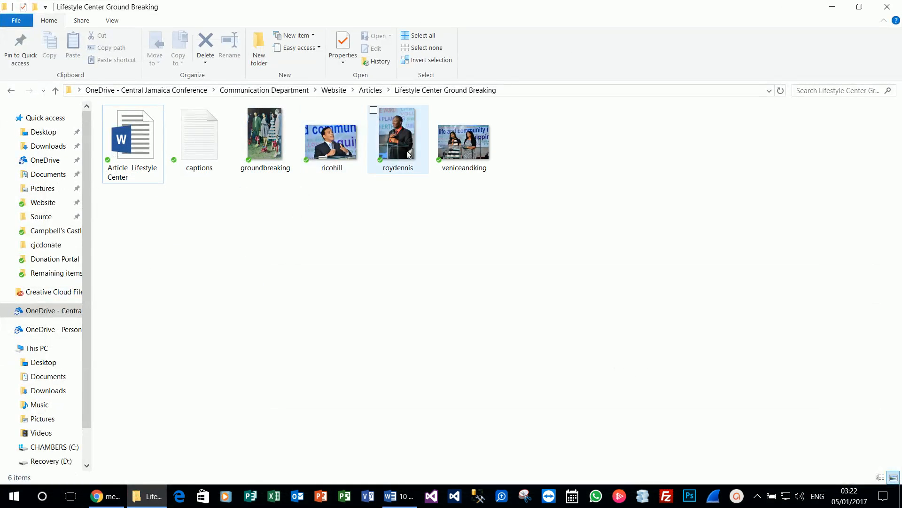
{"action": "key", "text": "alt+Tab"}
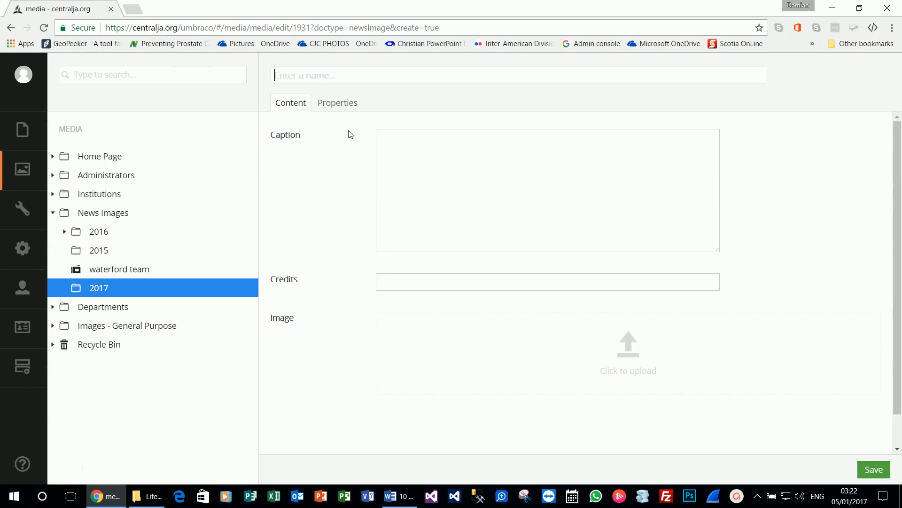
{"action": "type", "text": "groundbreaking"}
{"action": "key", "text": "Tab"}
{"action": "key", "text": "Tab"}
{"action": "key", "text": "Tab"}
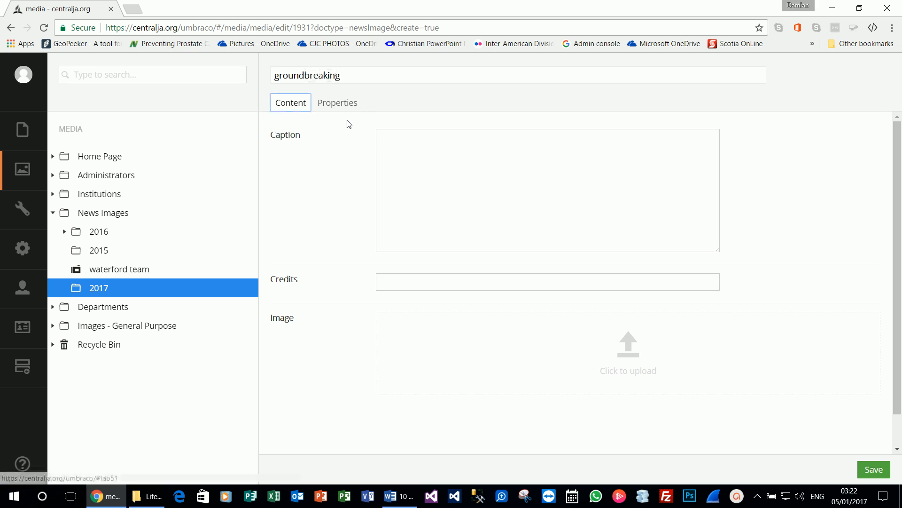
{"action": "key", "text": "alt+Tab"}
Step: Copy the first caption from captions.txt into the Caption field
{"action": "double_click", "coordinate": [209, 168]}
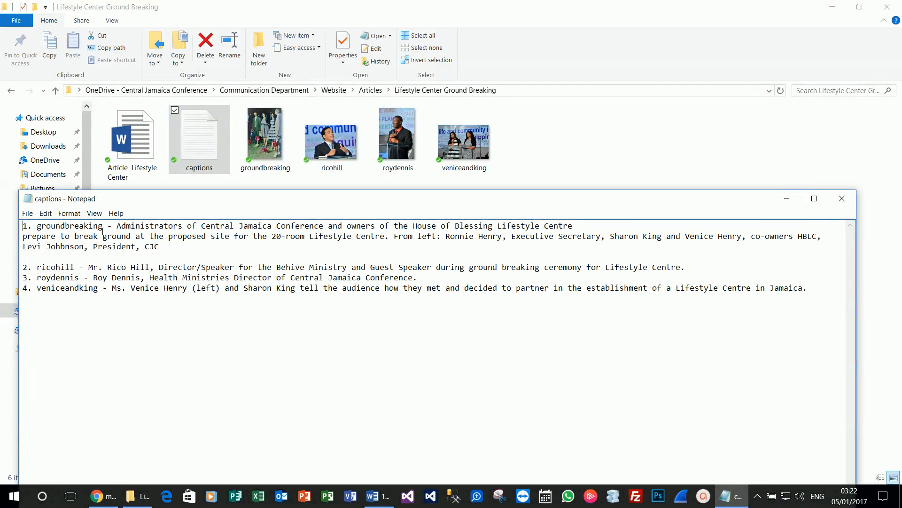
{"action": "left_click_drag", "start_coordinate": [117, 227], "coordinate": [203, 248]}
{"action": "key", "text": "ctrl+c"}
{"action": "key", "text": "alt+Tab"}
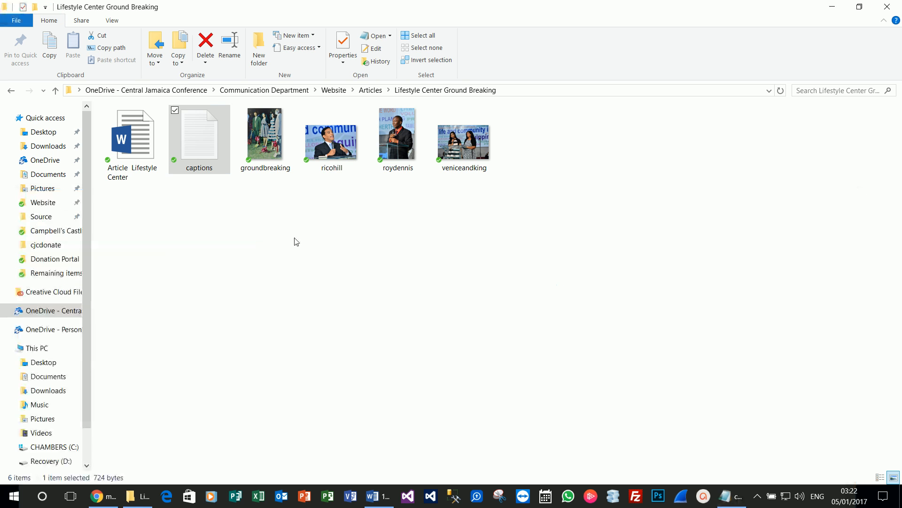
{"action": "key", "text": "alt+Tab"}
{"action": "left_click", "coordinate": [395, 187]}
{"action": "key", "text": "ctrl+v"}
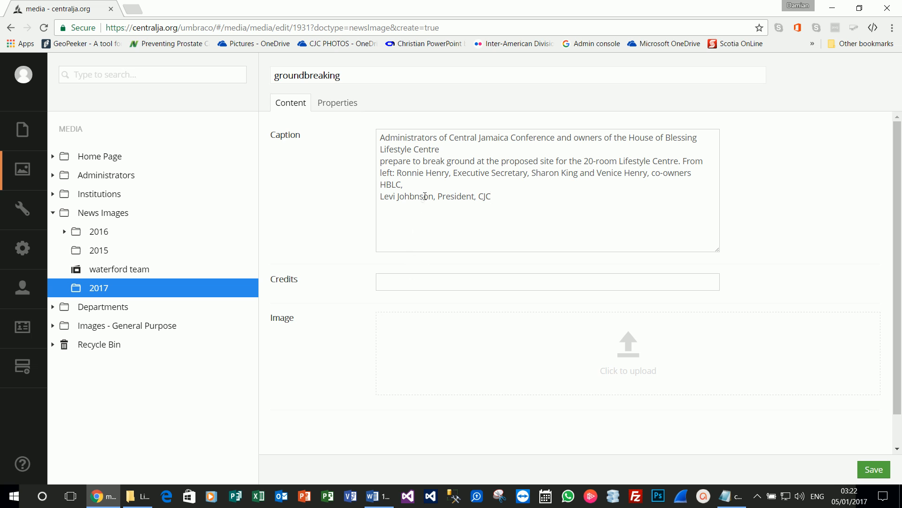
Step: Join the caption into one paragraph and enter the photographer's name as credit
{"action": "left_click", "coordinate": [443, 149]}
{"action": "key", "text": "Delete"}
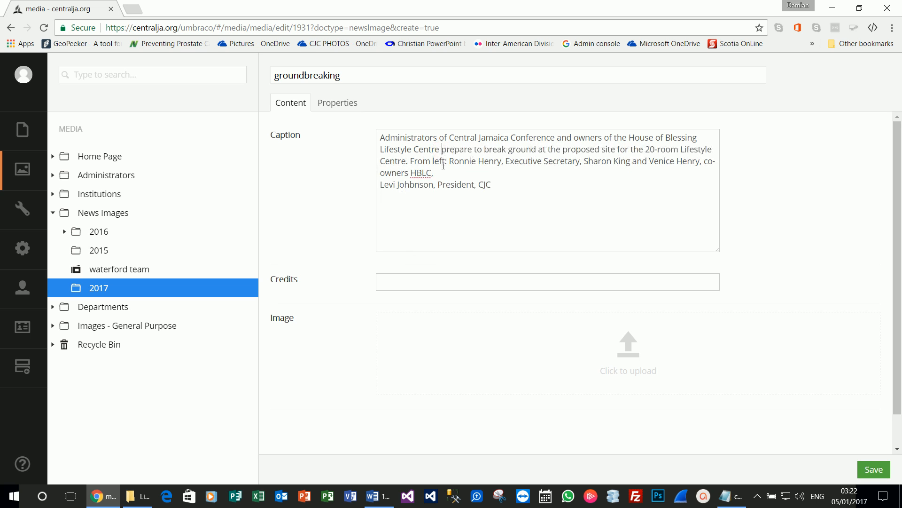
{"action": "left_click", "coordinate": [443, 171]}
{"action": "key", "text": "Delete"}
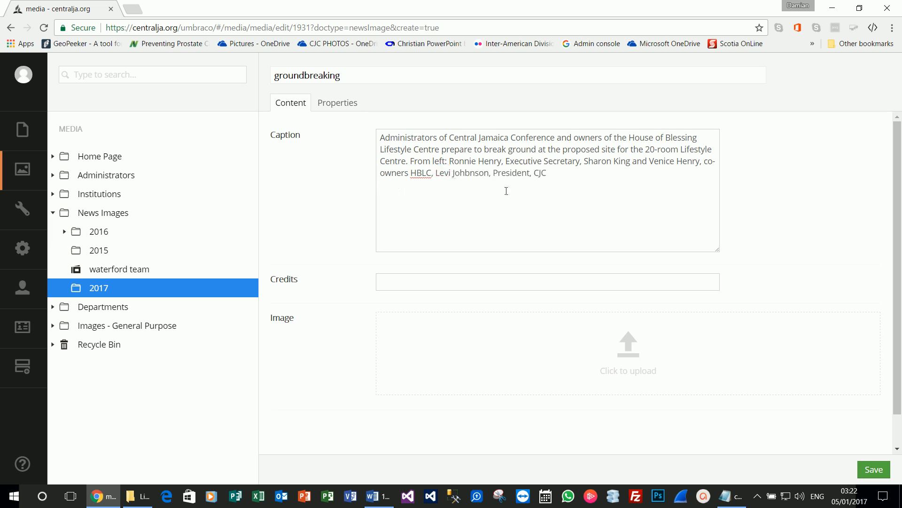
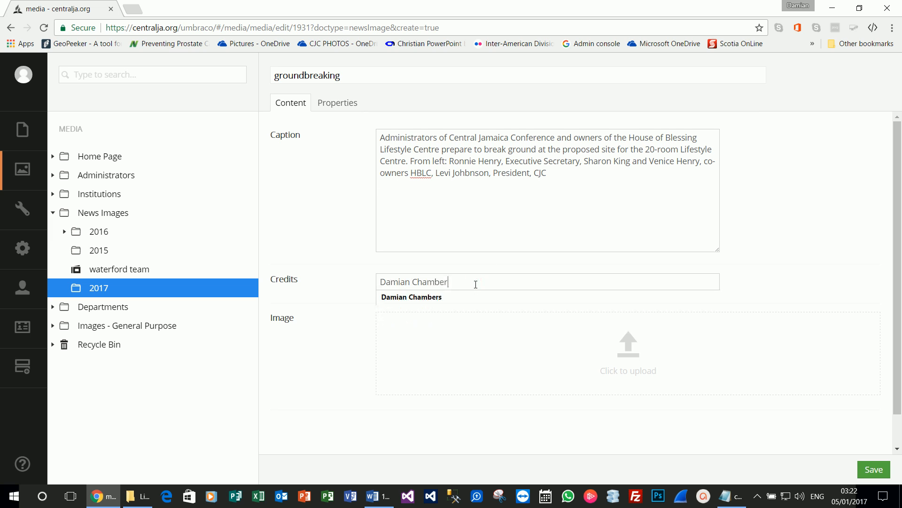
{"action": "left_click", "coordinate": [346, 226]}
Step: Upload the groundbreaking photo from Website > Articles > Lifestyle Center Ground Breaking
{"action": "left_click", "coordinate": [645, 377]}
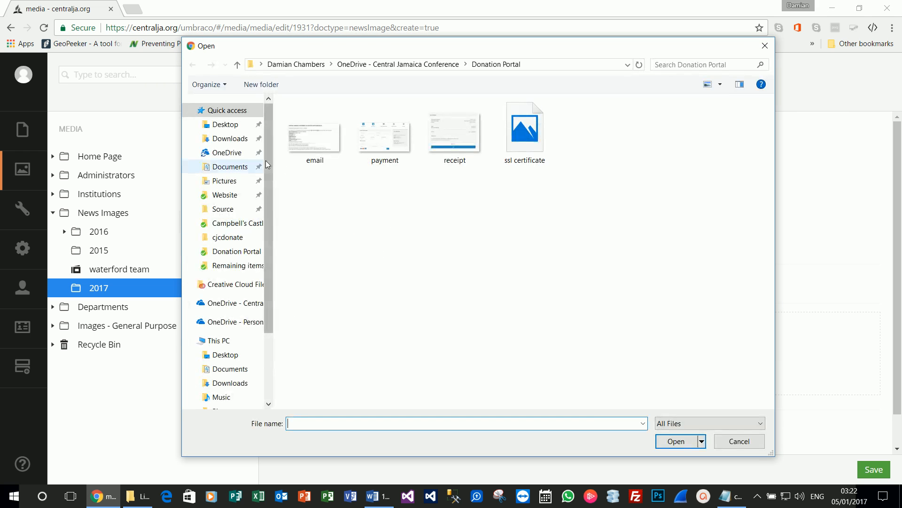
{"action": "left_click", "coordinate": [242, 194]}
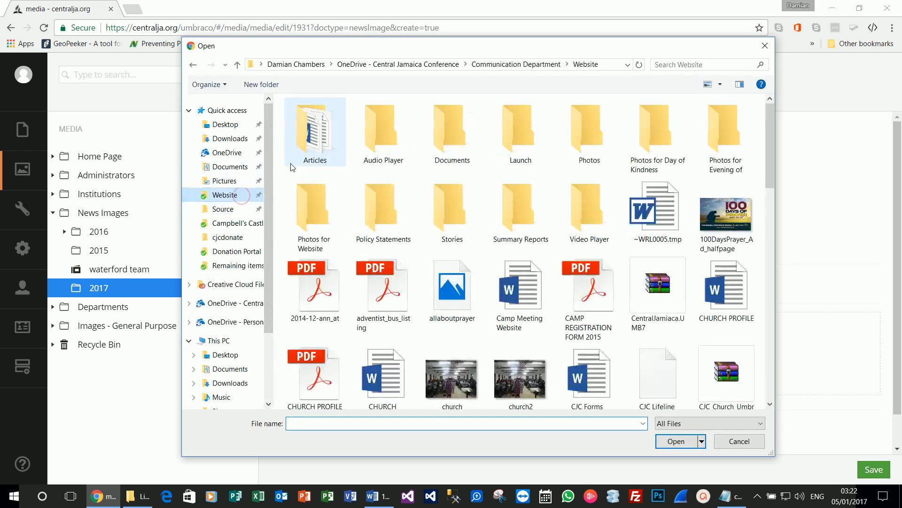
{"action": "double_click", "coordinate": [306, 141]}
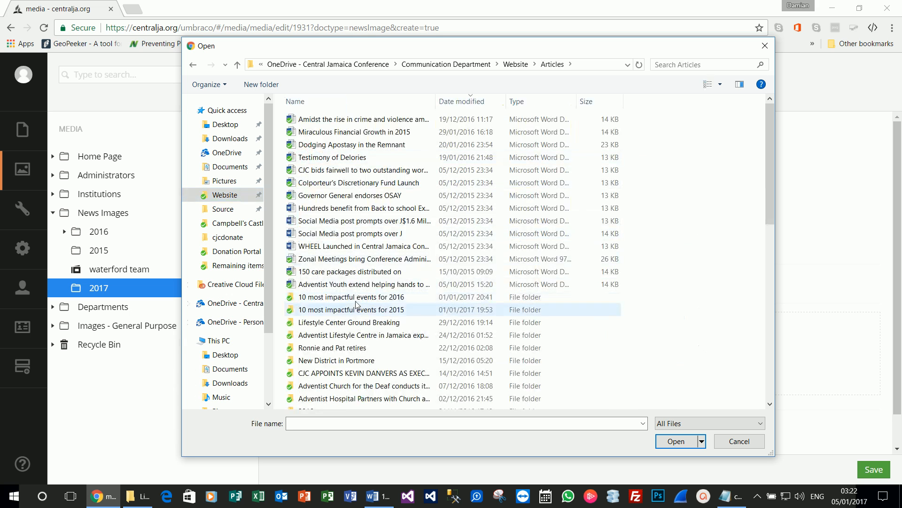
{"action": "double_click", "coordinate": [355, 323]}
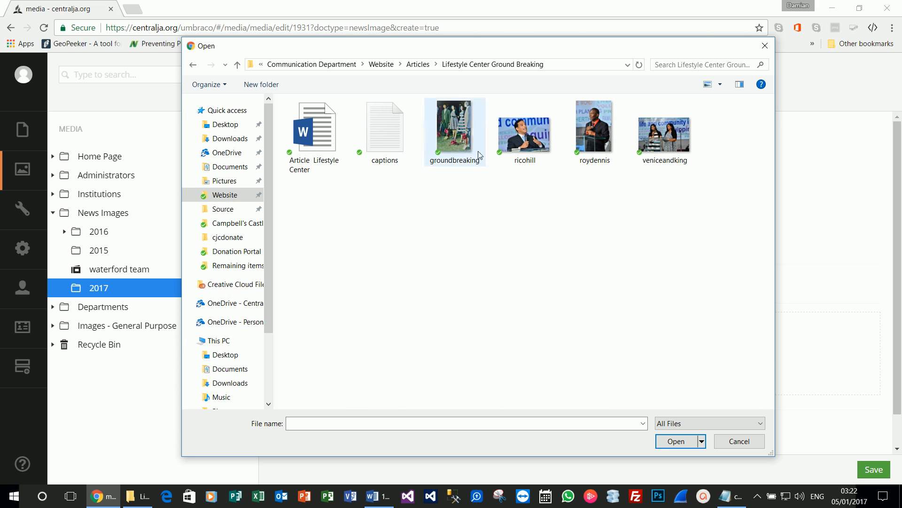
{"action": "double_click", "coordinate": [479, 151]}
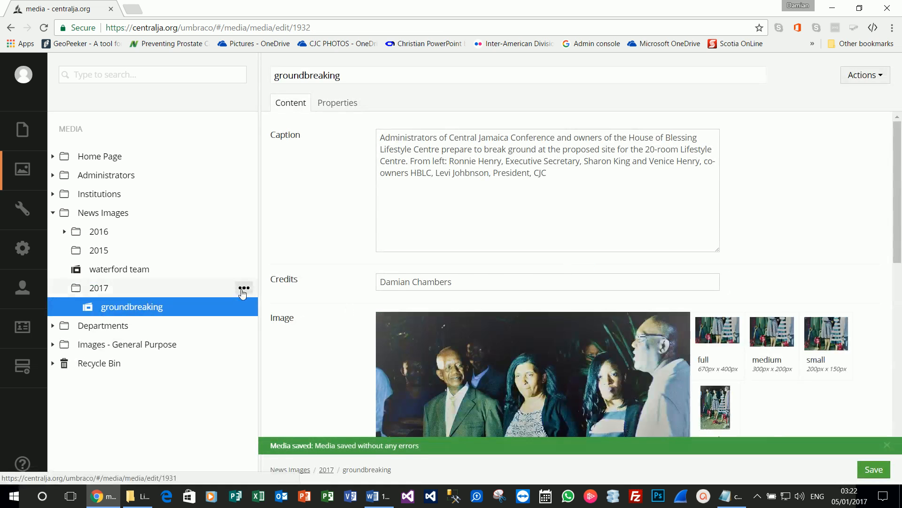
{"action": "left_click", "coordinate": [243, 288]}
{"action": "left_click", "coordinate": [332, 314]}
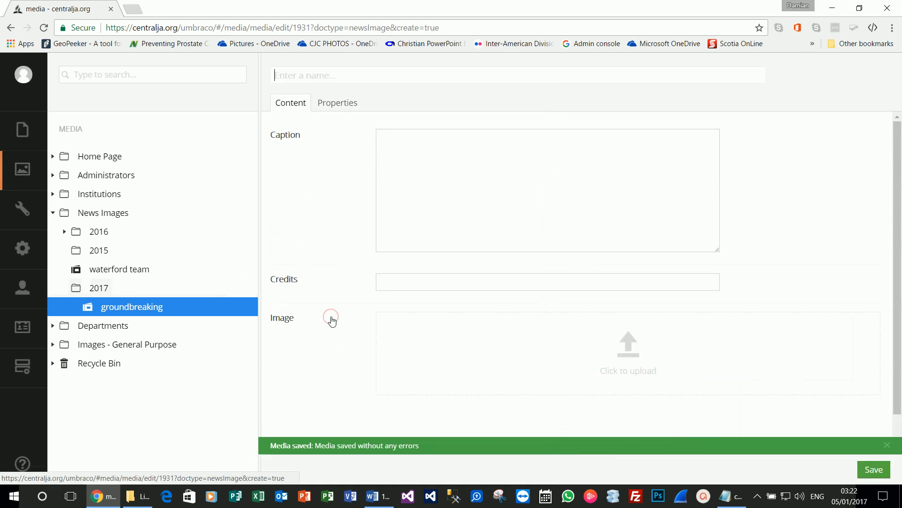
{"action": "left_click", "coordinate": [651, 351]}
{"action": "double_click", "coordinate": [530, 135]}
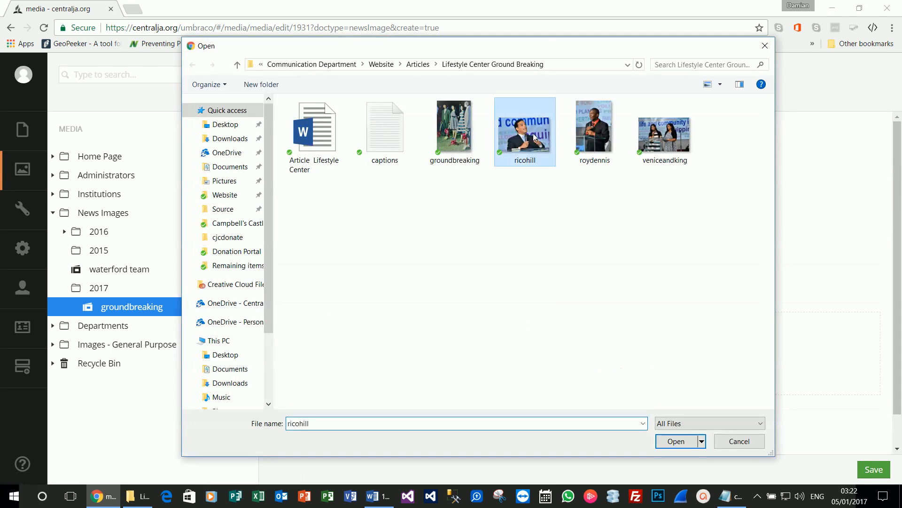
Step: Paste the second caption from captions.txt into the Caption field
{"action": "key", "text": "alt+Tab"}
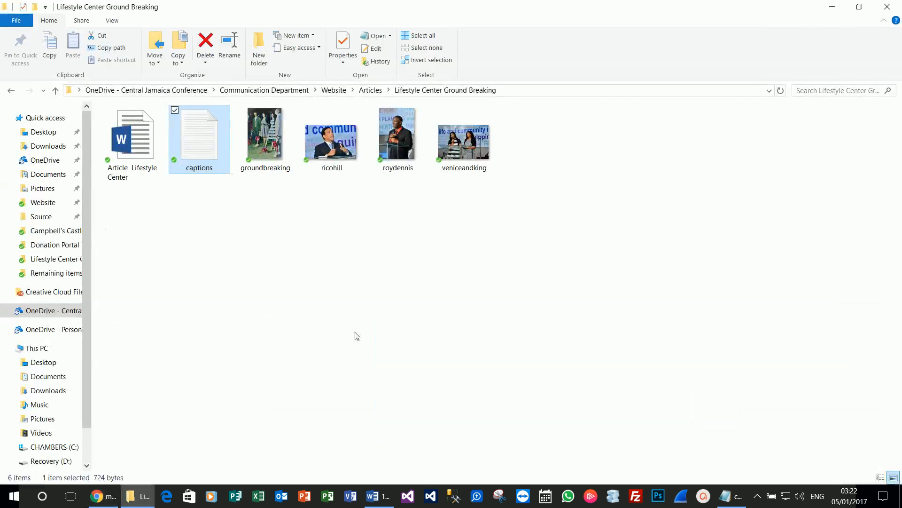
{"action": "left_click", "coordinate": [728, 496]}
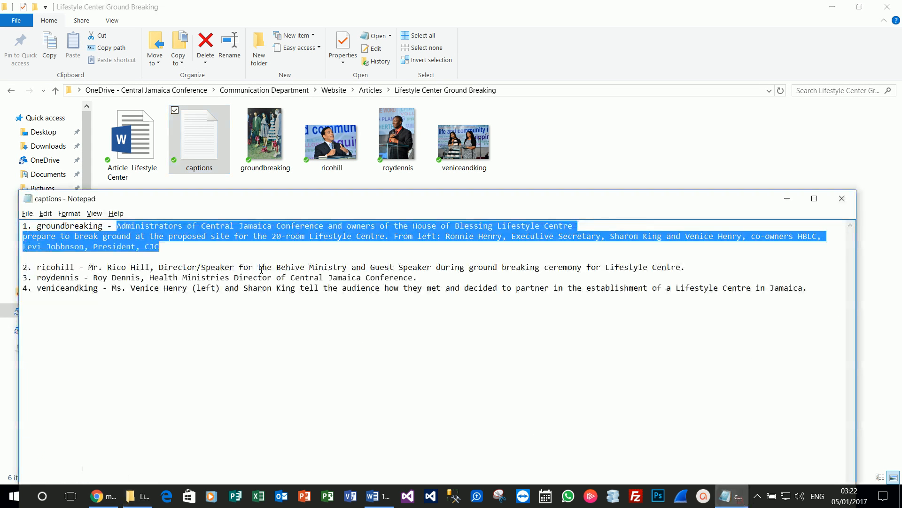
{"action": "left_click_drag", "start_coordinate": [90, 267], "coordinate": [695, 267]}
{"action": "key", "text": "ctrl+c"}
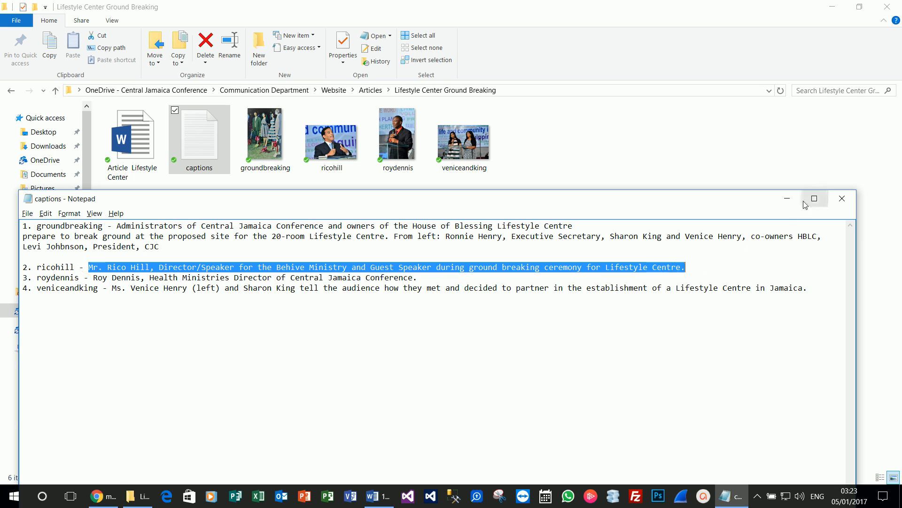
{"action": "left_click", "coordinate": [787, 198]}
{"action": "key", "text": "alt+Tab"}
{"action": "key", "text": "alt+Tab"}
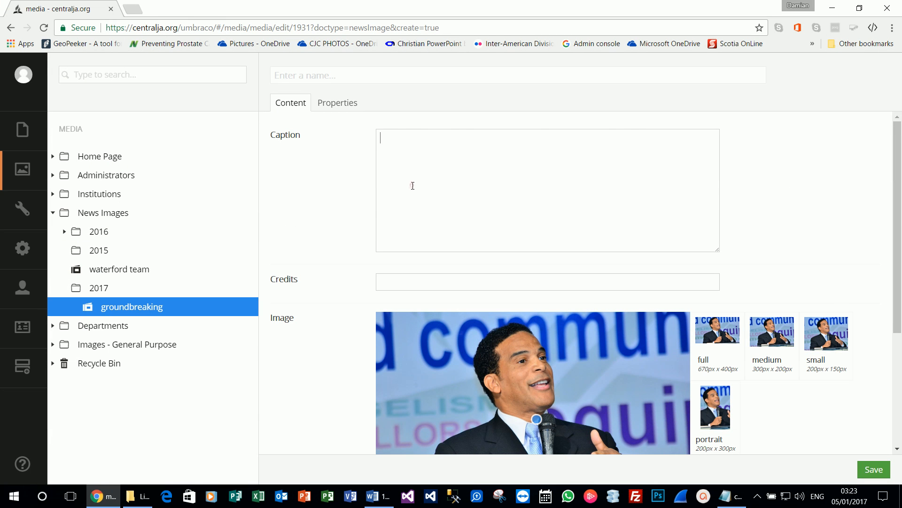
{"action": "key", "text": "ctrl+v"}
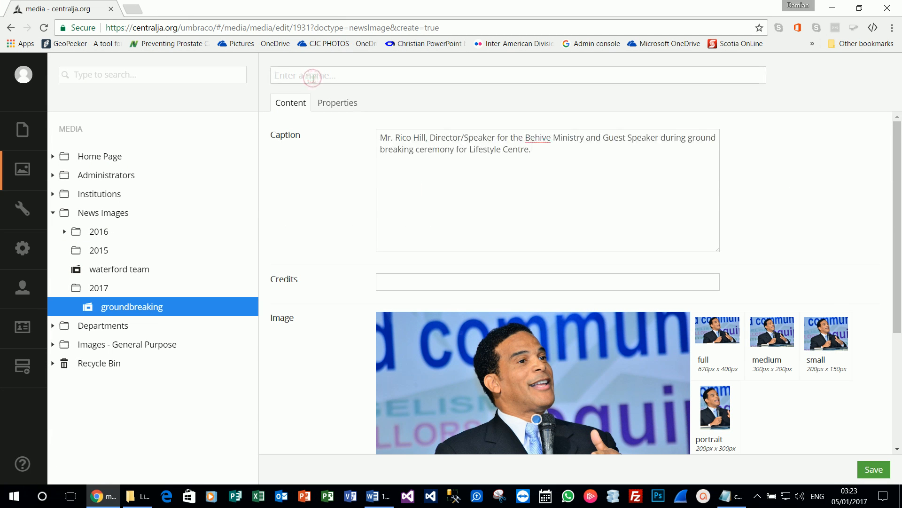
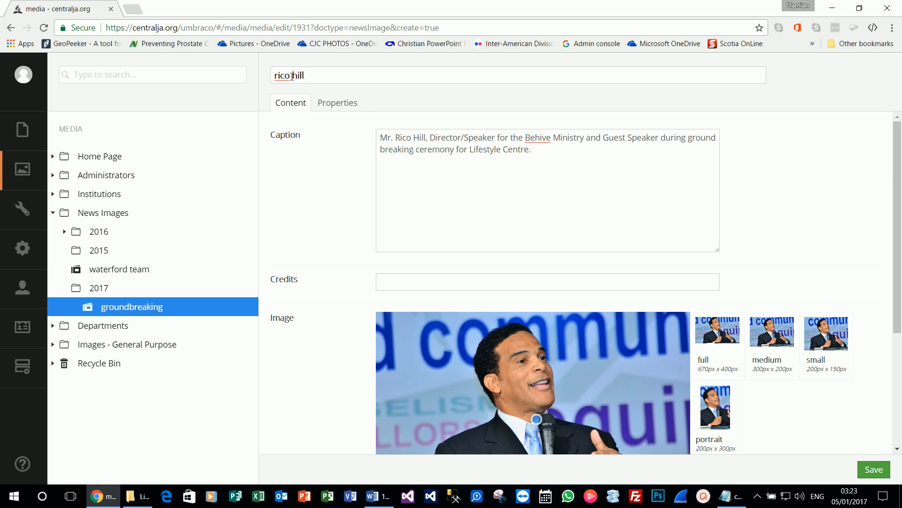
Step: Name the item after the guest speaker, add the photographer credit, and save
{"action": "left_click", "coordinate": [391, 149]}
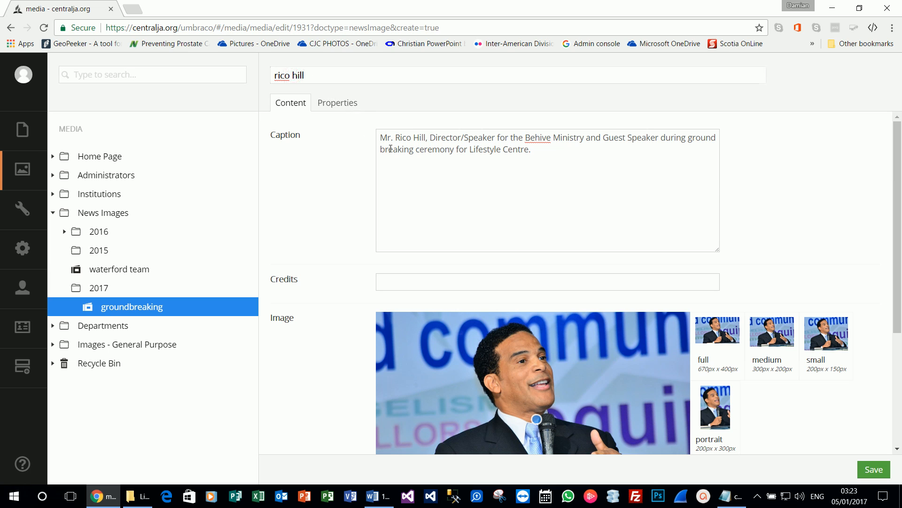
{"action": "triple_click", "coordinate": [543, 159]}
{"action": "left_click", "coordinate": [396, 286]}
{"action": "type", "text": "Damia"}
{"action": "scroll", "coordinate": [397, 286], "scroll_direction": "down", "scroll_amount": 4}
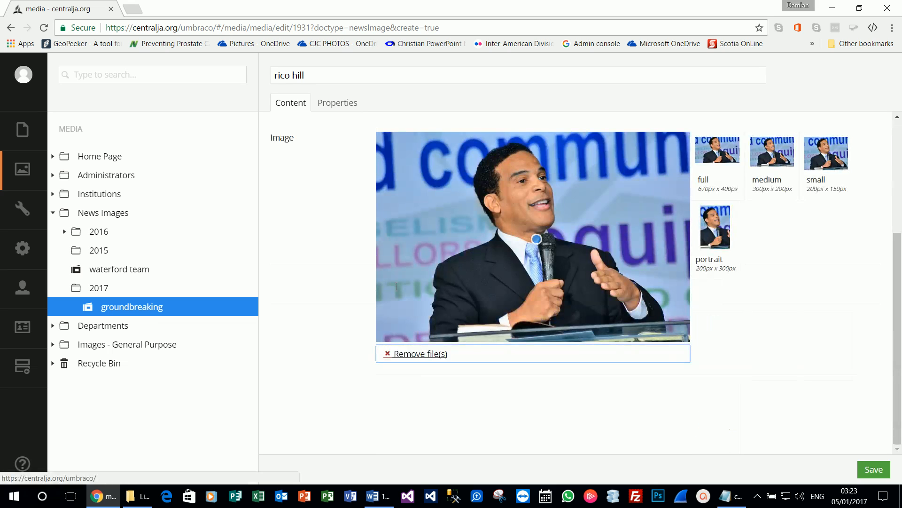
{"action": "left_click", "coordinate": [874, 470]}
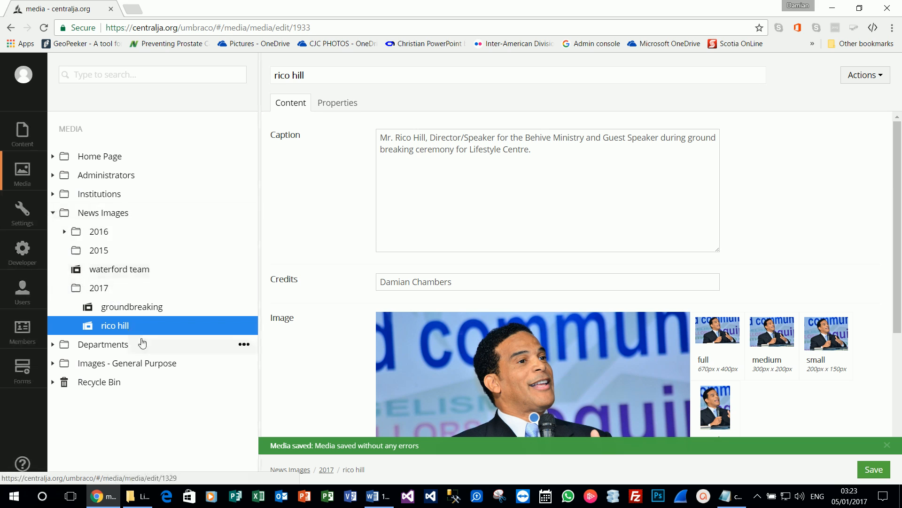
Step: Start a new News Item under Home > News Items and bring up the article folder
{"action": "left_click", "coordinate": [28, 131]}
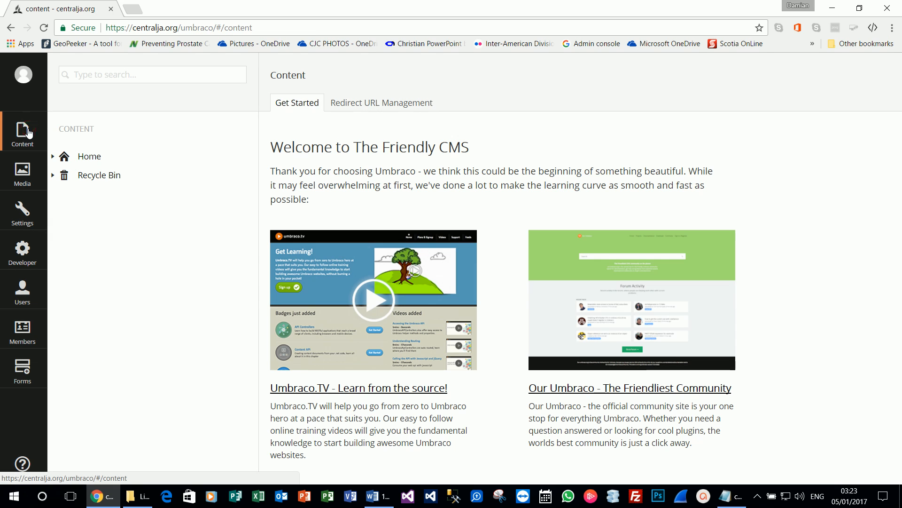
{"action": "left_click", "coordinate": [53, 157]}
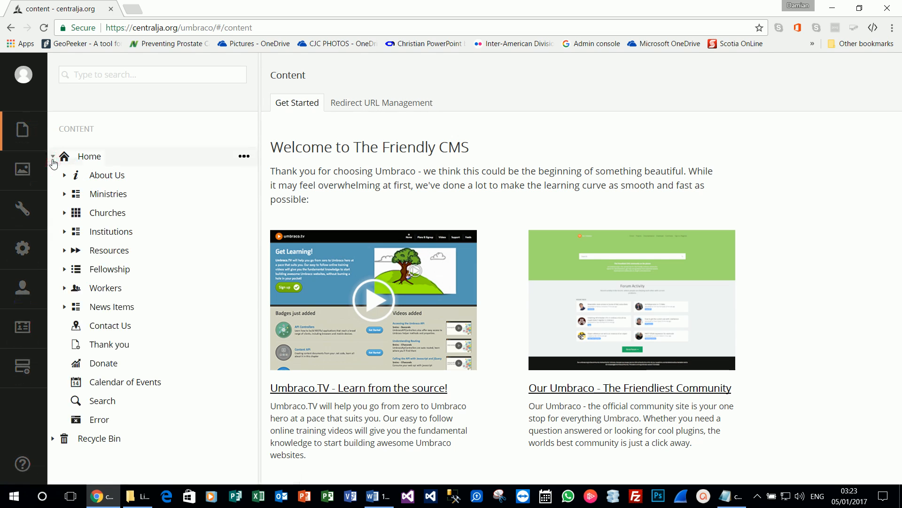
{"action": "left_click", "coordinate": [65, 307]}
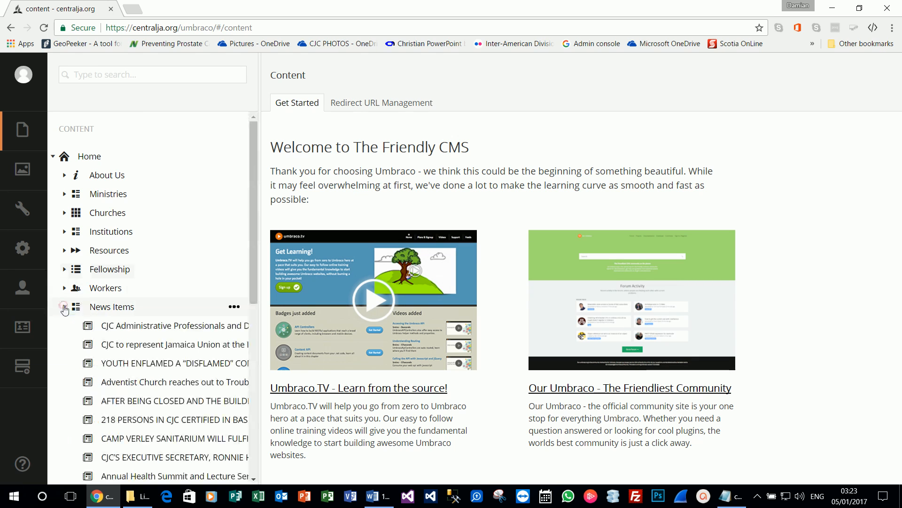
{"action": "left_click", "coordinate": [234, 307]}
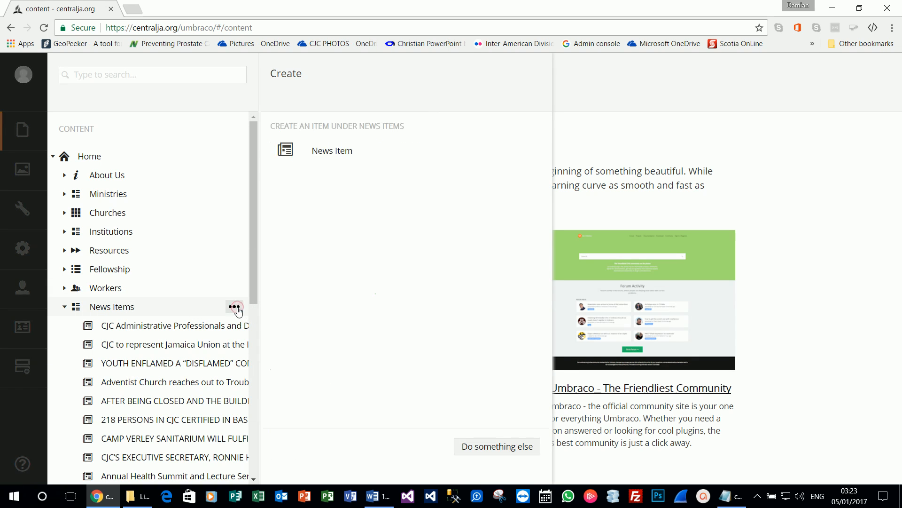
{"action": "left_click", "coordinate": [325, 158]}
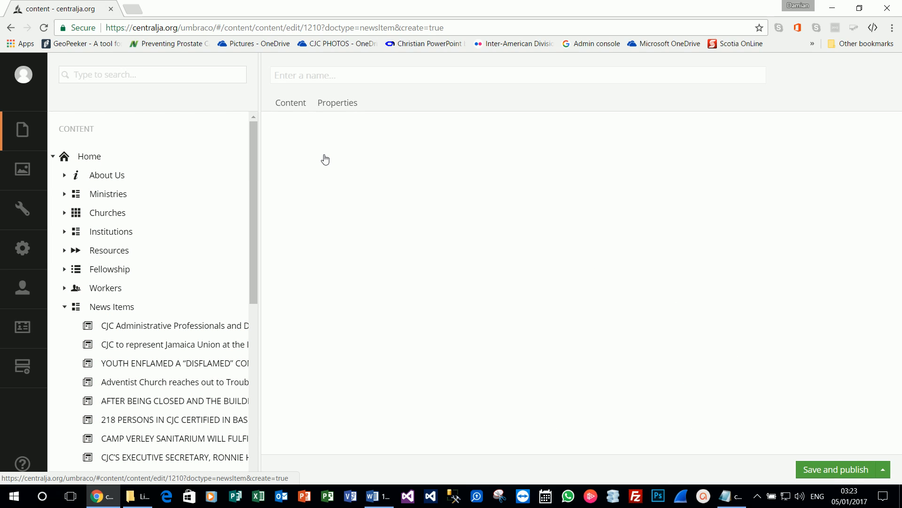
{"action": "left_click", "coordinate": [378, 496]}
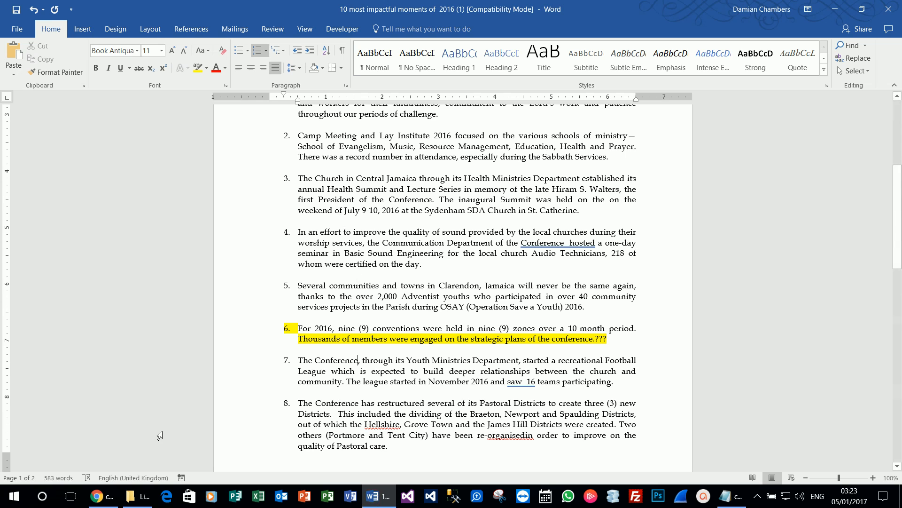
{"action": "left_click", "coordinate": [140, 496]}
Step: Open the Article Lifestyle Center document in Word and copy its headline
{"action": "left_click", "coordinate": [151, 147]}
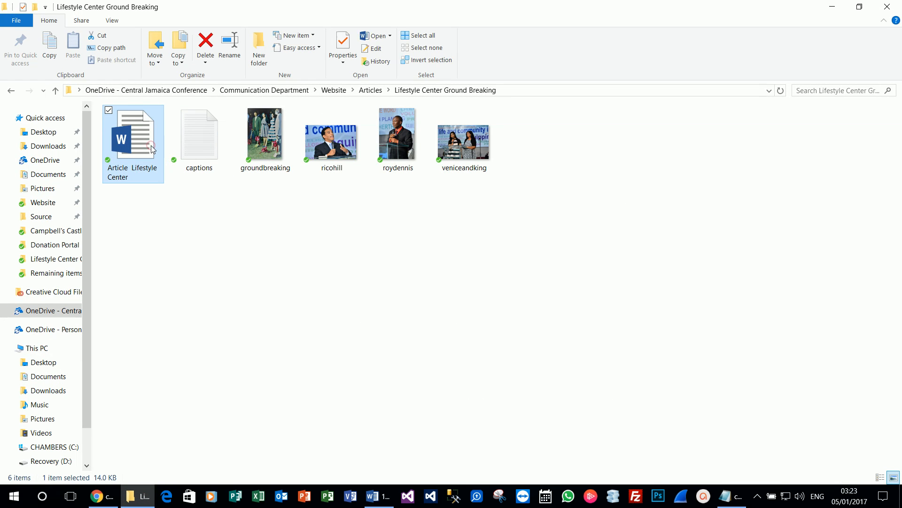
{"action": "double_click", "coordinate": [151, 145]}
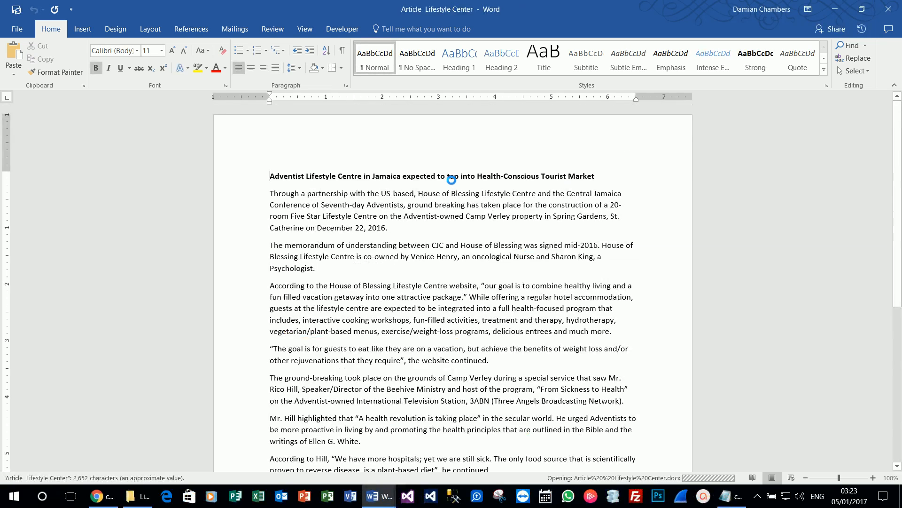
{"action": "left_click", "coordinate": [253, 177]}
{"action": "key", "text": "ctrl+c"}
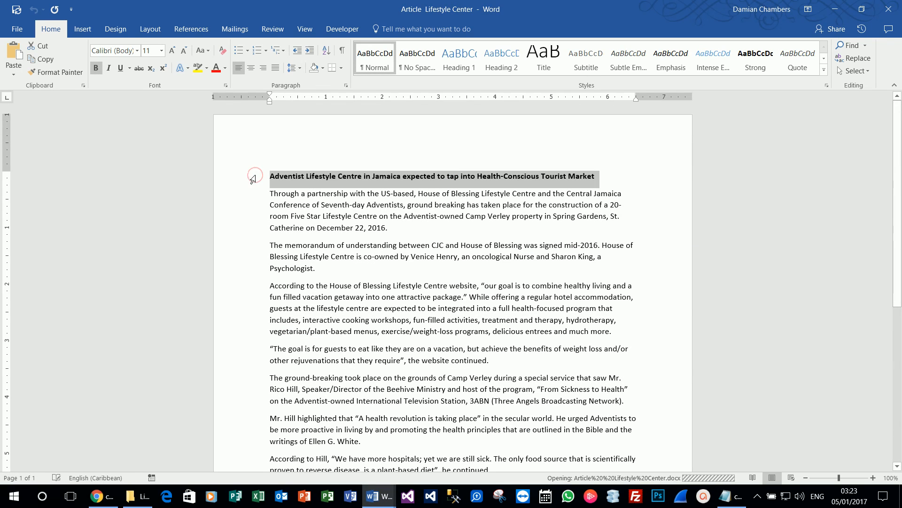
{"action": "left_click", "coordinate": [112, 502]}
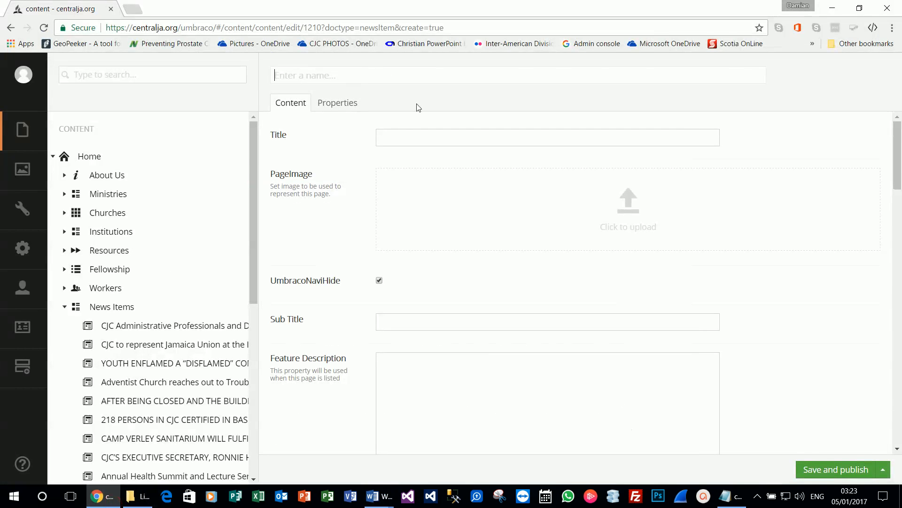
Step: Paste the Adventist Lifestyle Centre headline as the item's name and verify the Title
{"action": "key", "text": "ctrl+v"}
{"action": "key", "text": "ctrl+v"}
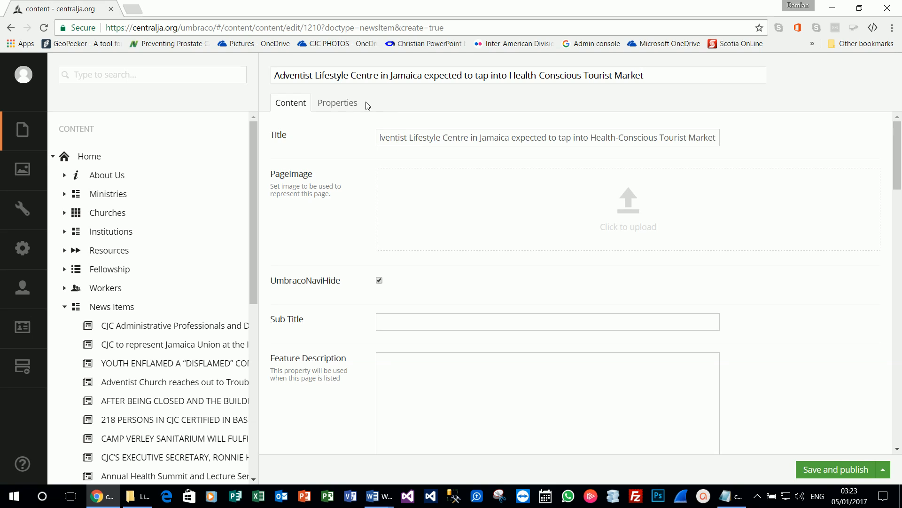
{"action": "left_click", "coordinate": [647, 76]}
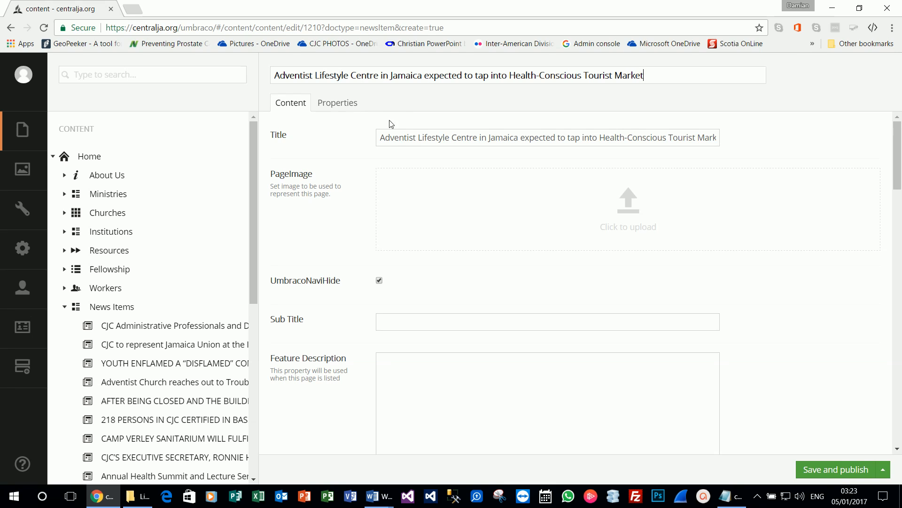
{"action": "left_click_drag", "start_coordinate": [381, 139], "coordinate": [349, 91]}
Step: Load centralja.org in a second tab and scroll its homepage toward the Lifestyle Centre story
{"action": "left_click", "coordinate": [137, 14]}
{"action": "type", "text": "centralja.org"}
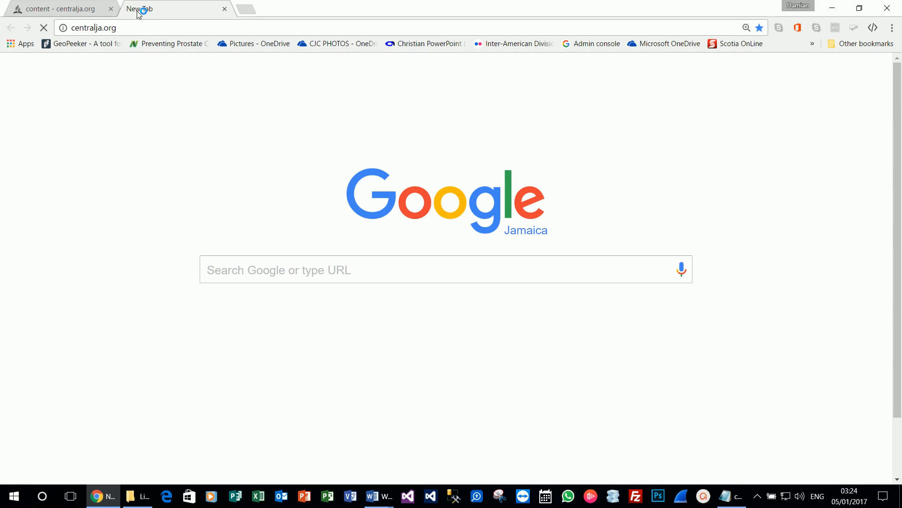
{"action": "key", "text": "Return"}
{"action": "left_click", "coordinate": [107, 11]}
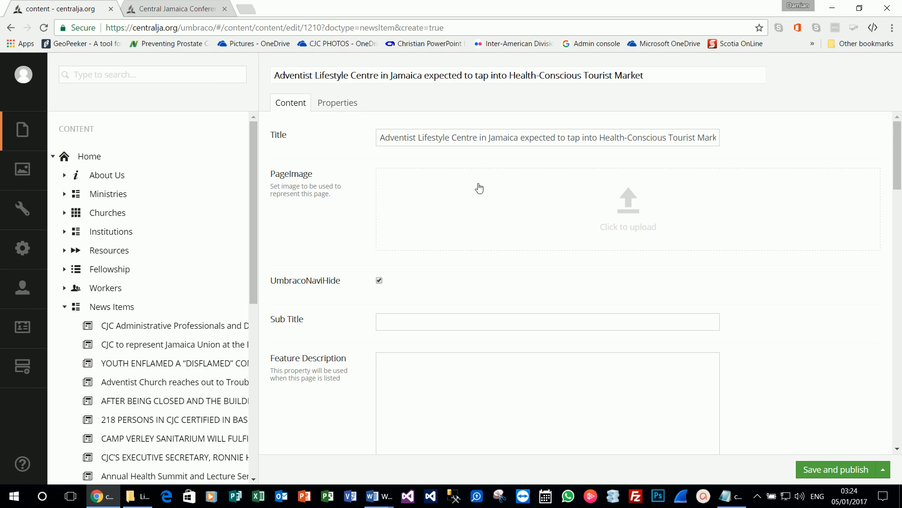
{"action": "left_click", "coordinate": [158, 8]}
{"action": "scroll", "coordinate": [433, 249], "scroll_direction": "down", "scroll_amount": 2}
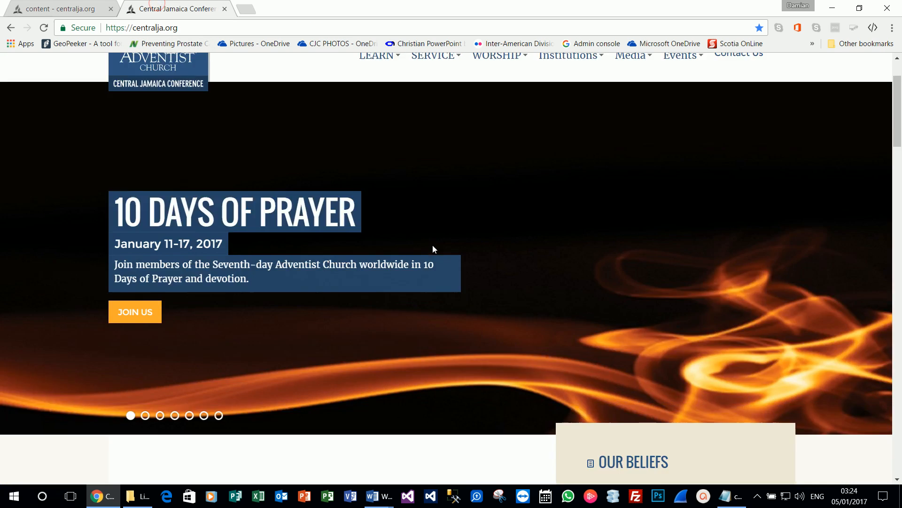
{"action": "scroll", "coordinate": [434, 249], "scroll_direction": "down", "scroll_amount": 15}
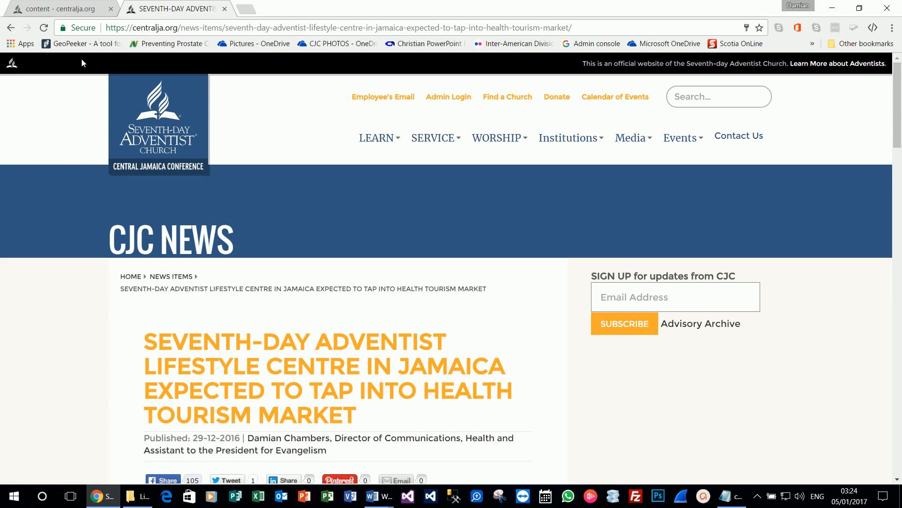
Step: Copy the article's Camp Verley groundbreaking opening paragraph from Word into the news item's Summary
{"action": "left_click", "coordinate": [73, 8]}
{"action": "scroll", "coordinate": [324, 239], "scroll_direction": "down", "scroll_amount": 2}
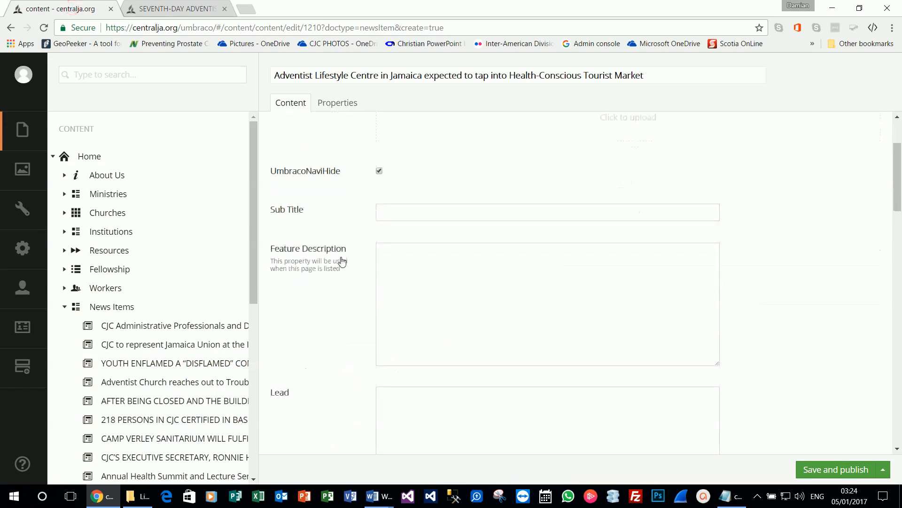
{"action": "scroll", "coordinate": [332, 176], "scroll_direction": "down", "scroll_amount": 1}
{"action": "scroll", "coordinate": [332, 175], "scroll_direction": "up", "scroll_amount": 2}
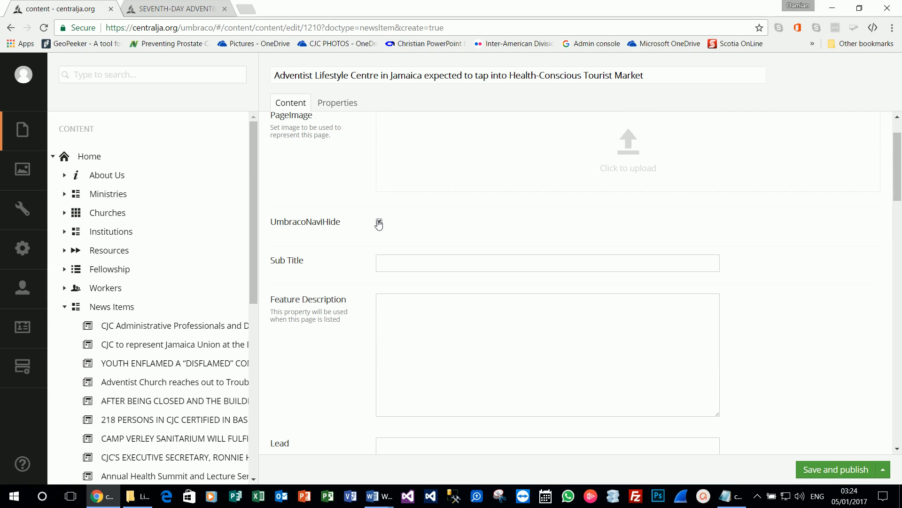
{"action": "scroll", "coordinate": [354, 269], "scroll_direction": "down", "scroll_amount": 6}
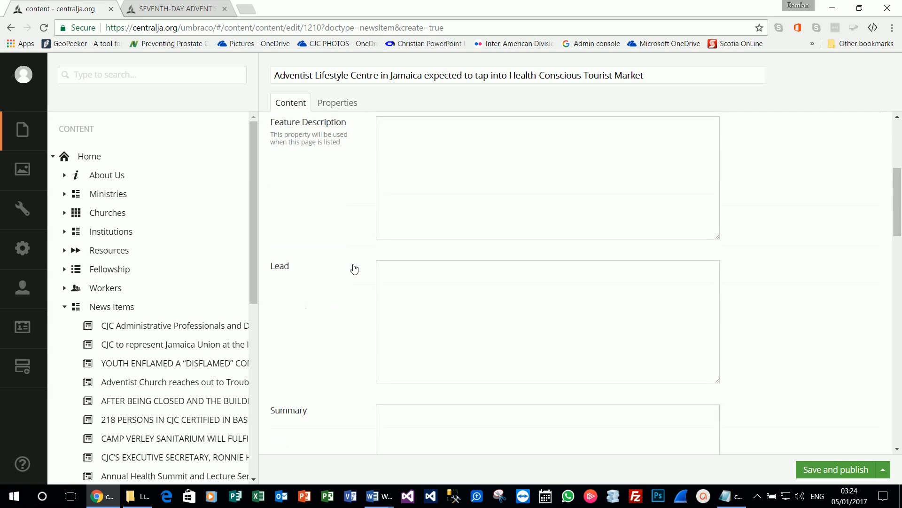
{"action": "scroll", "coordinate": [366, 269], "scroll_direction": "down", "scroll_amount": 1}
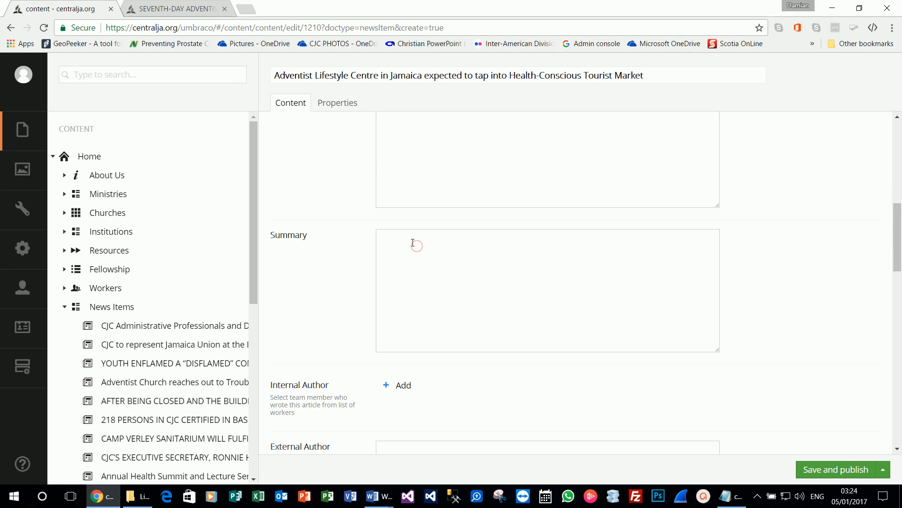
{"action": "mouse_move", "coordinate": [379, 496]}
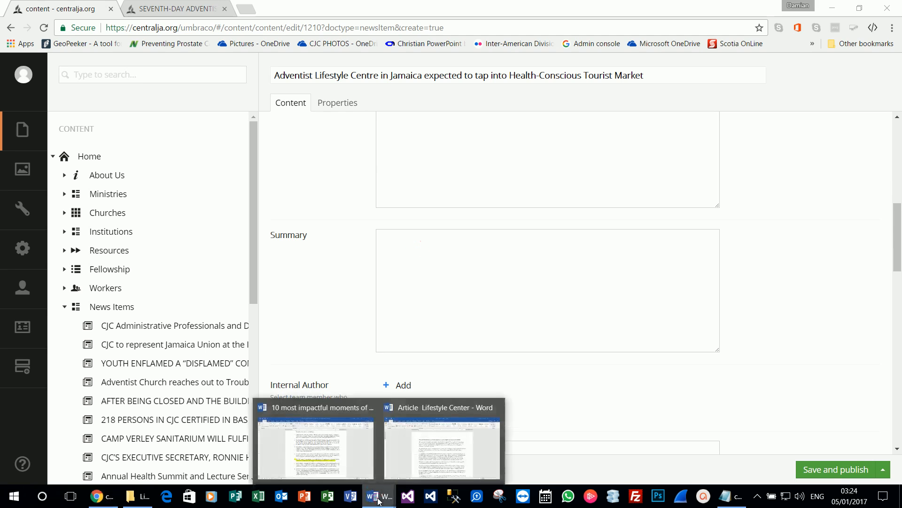
{"action": "left_click", "coordinate": [438, 442]}
{"action": "left_click_drag", "start_coordinate": [396, 230], "coordinate": [266, 196]}
{"action": "key", "text": "ctrl+c"}
{"action": "key", "text": "alt+Tab"}
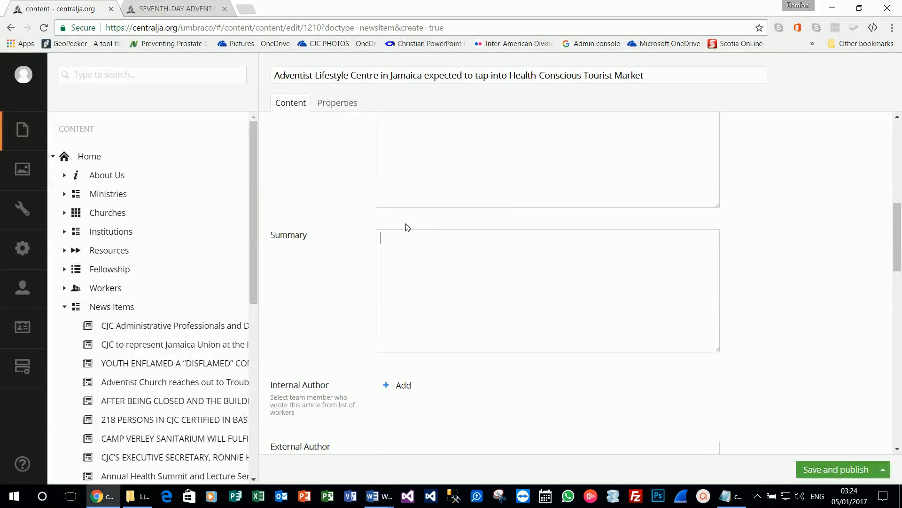
{"action": "key", "text": "ctrl+v"}
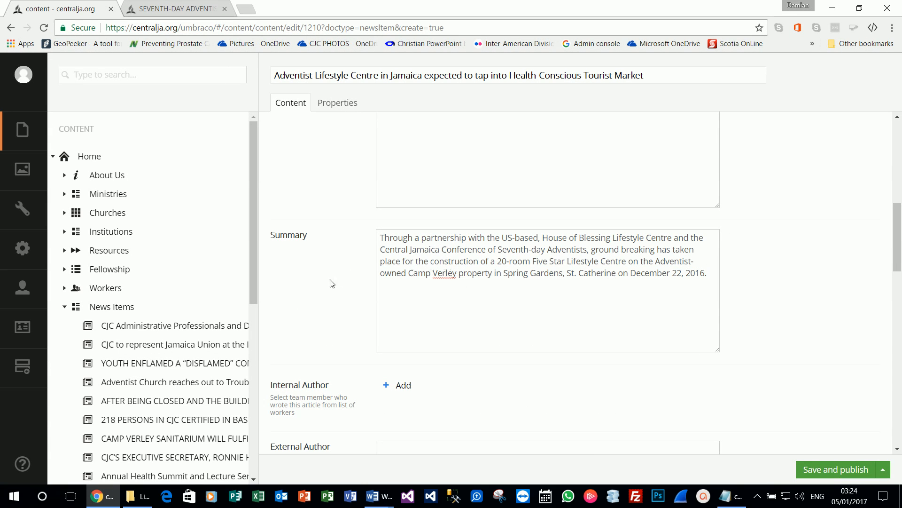
{"action": "scroll", "coordinate": [439, 318], "scroll_direction": "down", "scroll_amount": 1}
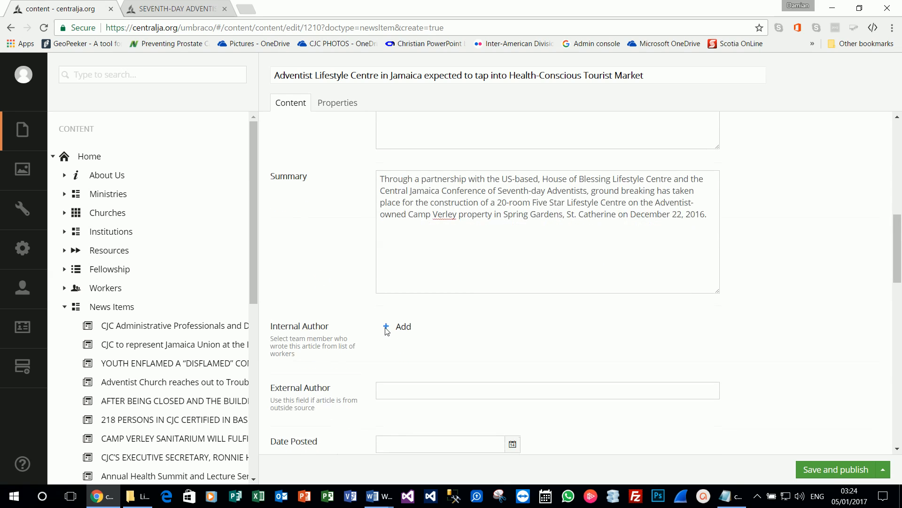
{"action": "scroll", "coordinate": [327, 296], "scroll_direction": "down", "scroll_amount": 1}
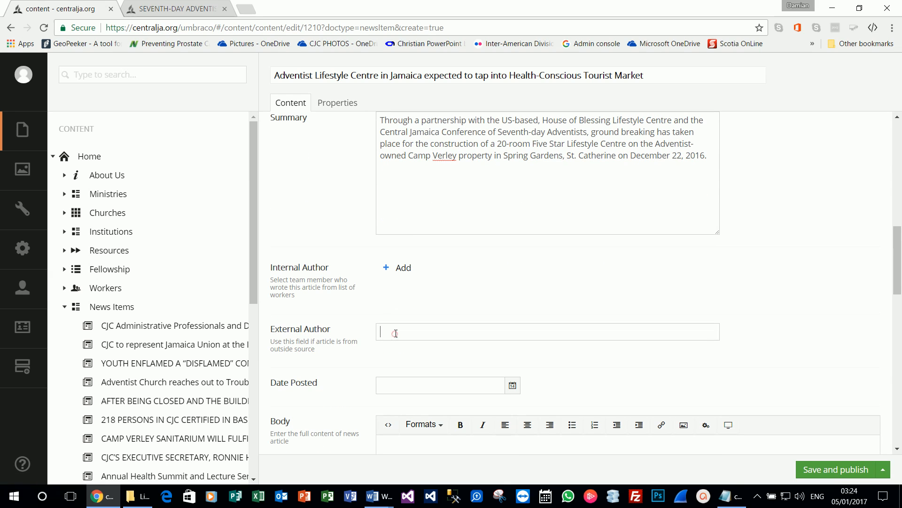
Step: Set Internal Author to the matching team member found by name in the workers list
{"action": "left_click", "coordinate": [402, 272]}
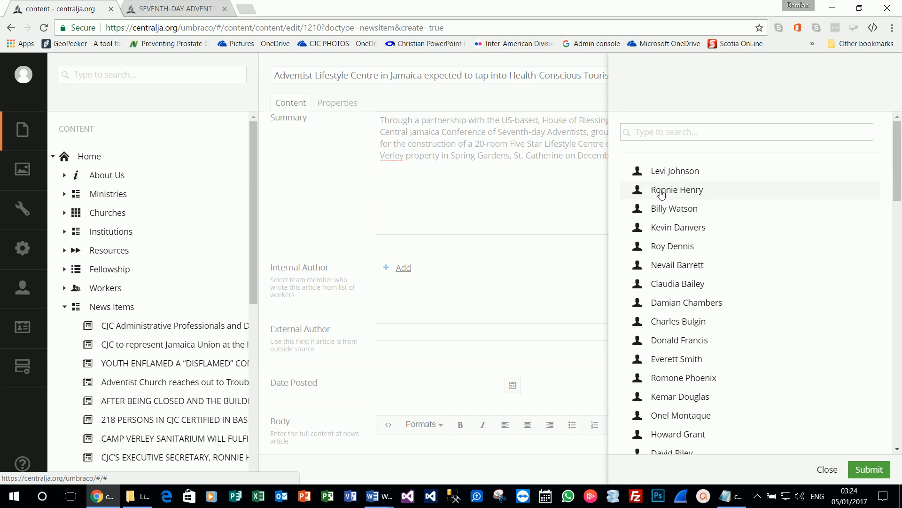
{"action": "left_click", "coordinate": [676, 135]}
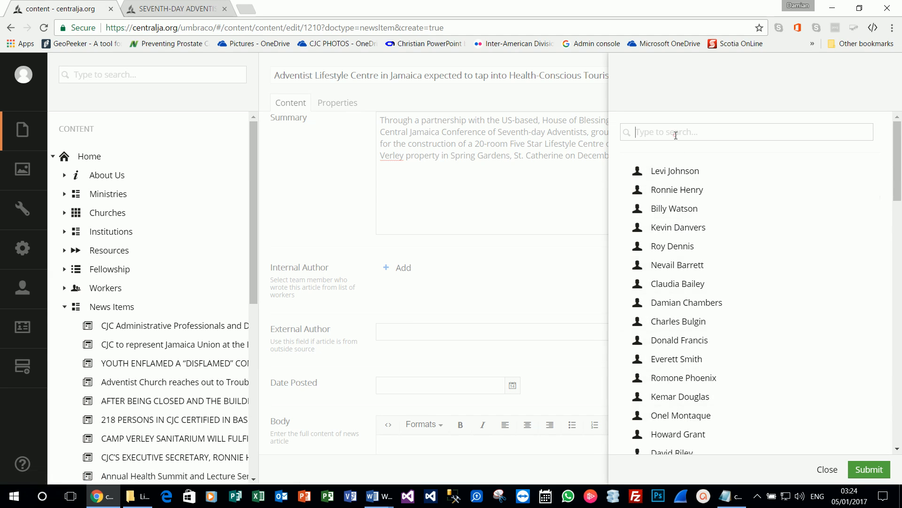
{"action": "type", "text": "damian"}
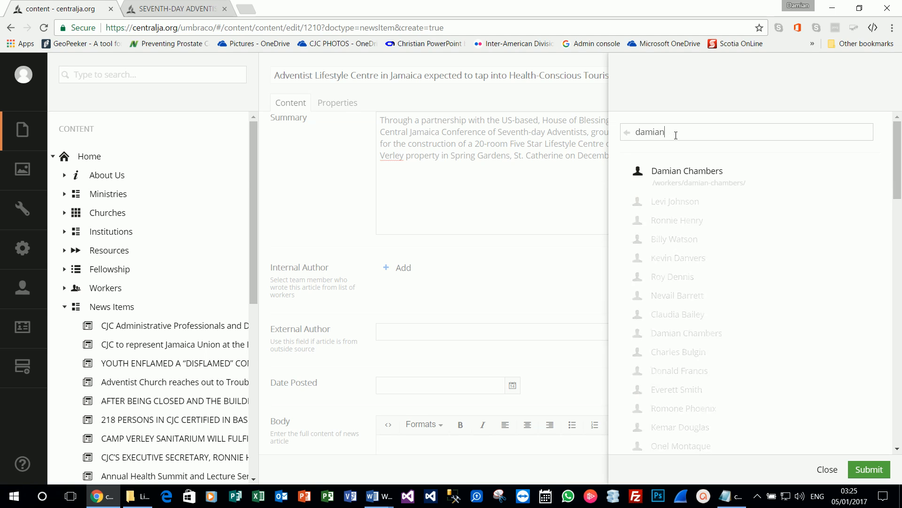
{"action": "left_click", "coordinate": [679, 178]}
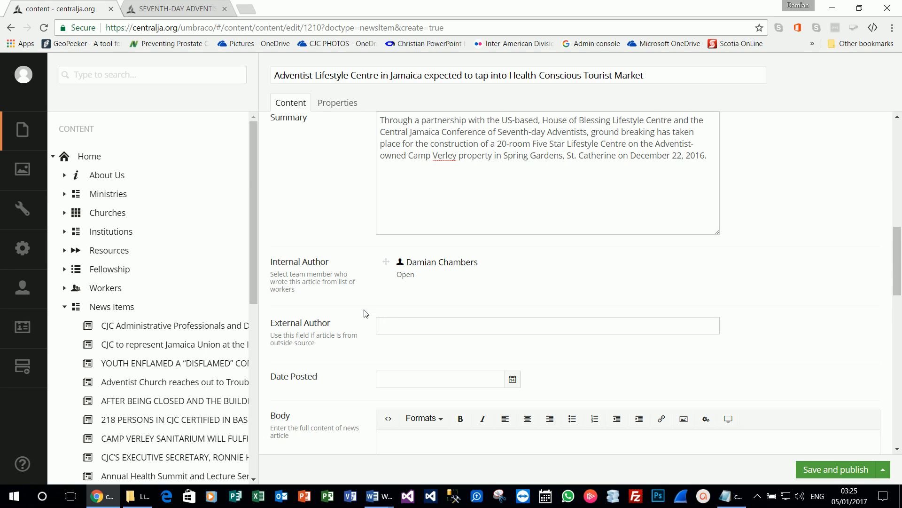
Step: Set Date Posted to 5 January 2017 using the calendar
{"action": "scroll", "coordinate": [366, 313], "scroll_direction": "down", "scroll_amount": 3}
{"action": "left_click", "coordinate": [512, 261]}
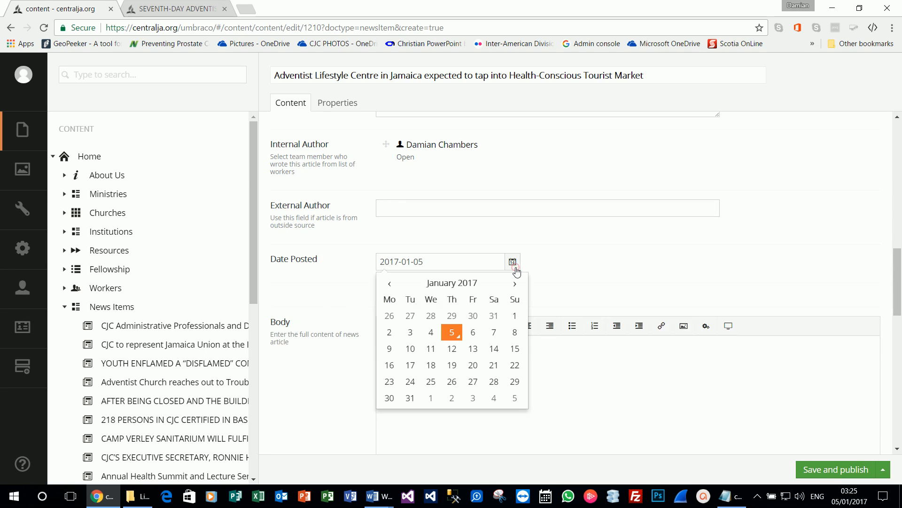
{"action": "left_click", "coordinate": [453, 332]}
{"action": "left_click", "coordinate": [576, 265]}
{"action": "scroll", "coordinate": [576, 265], "scroll_direction": "down", "scroll_amount": 4}
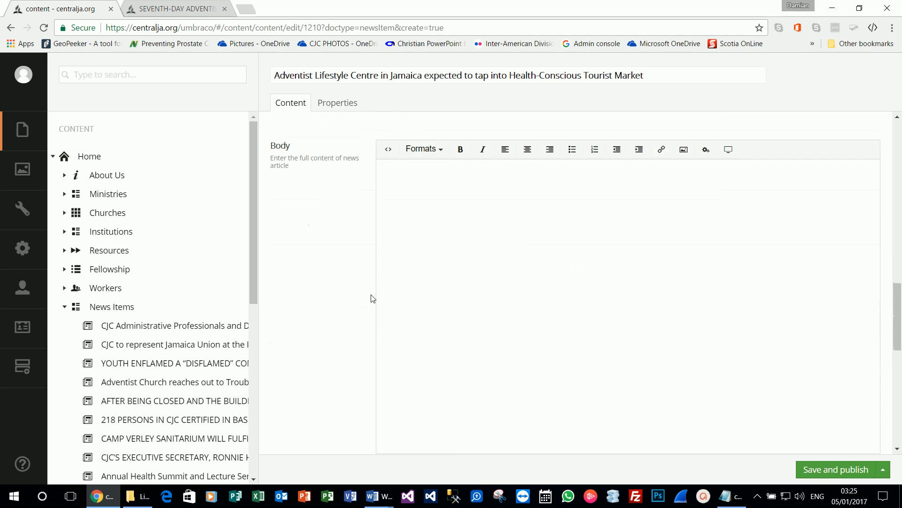
Step: Copy the full Lifestyle Centre article text, starting at 'Through', from Word into the Body
{"action": "mouse_move", "coordinate": [379, 496]}
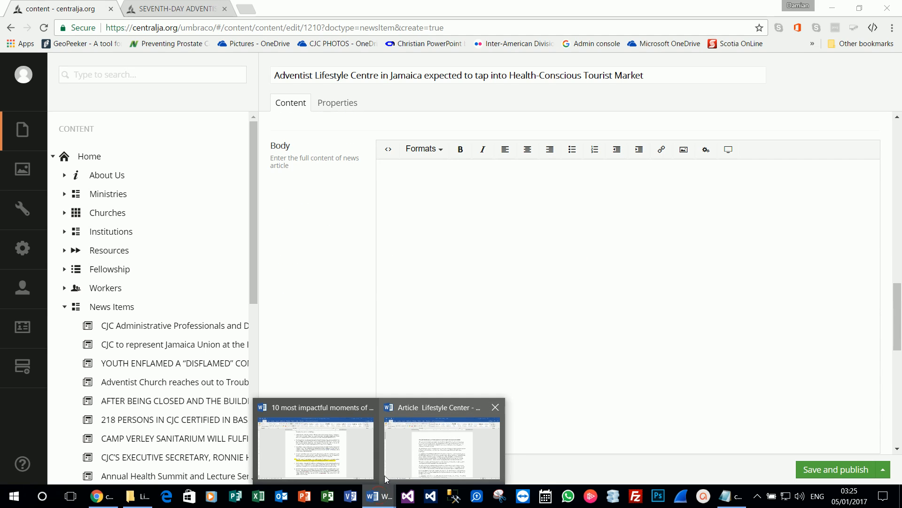
{"action": "left_click", "coordinate": [408, 445]}
{"action": "left_click", "coordinate": [287, 233]}
{"action": "left_click_drag", "start_coordinate": [270, 193], "coordinate": [560, 425]}
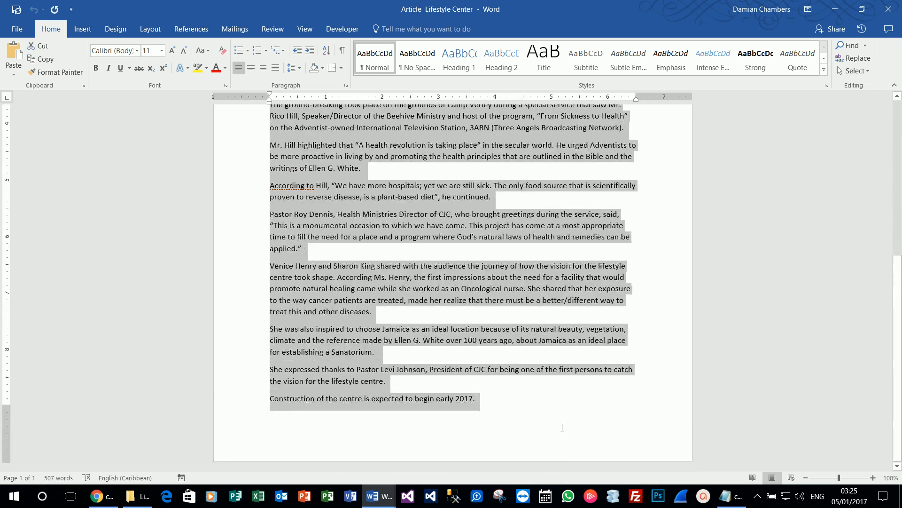
{"action": "key", "text": "alt+Tab"}
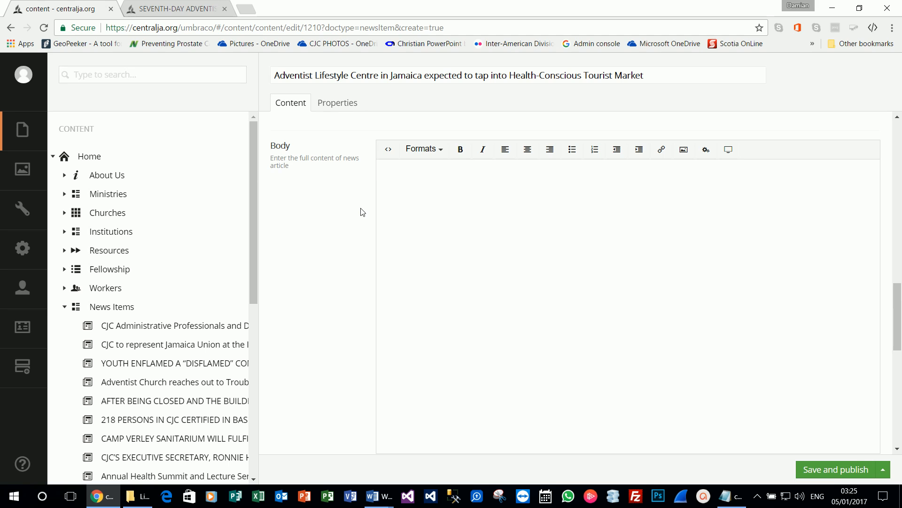
{"action": "key", "text": "ctrl+v"}
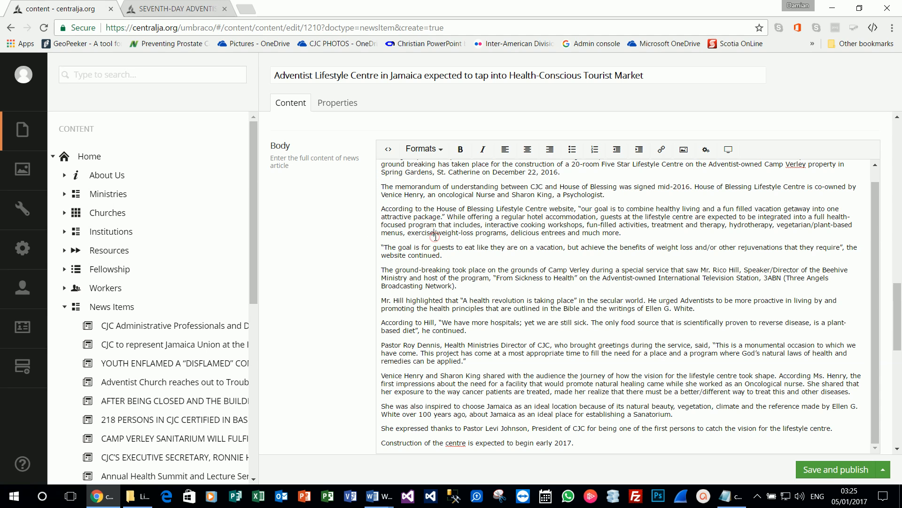
Step: Set the Tag Department to Health from the Ministries list
{"action": "scroll", "coordinate": [359, 251], "scroll_direction": "down", "scroll_amount": 6}
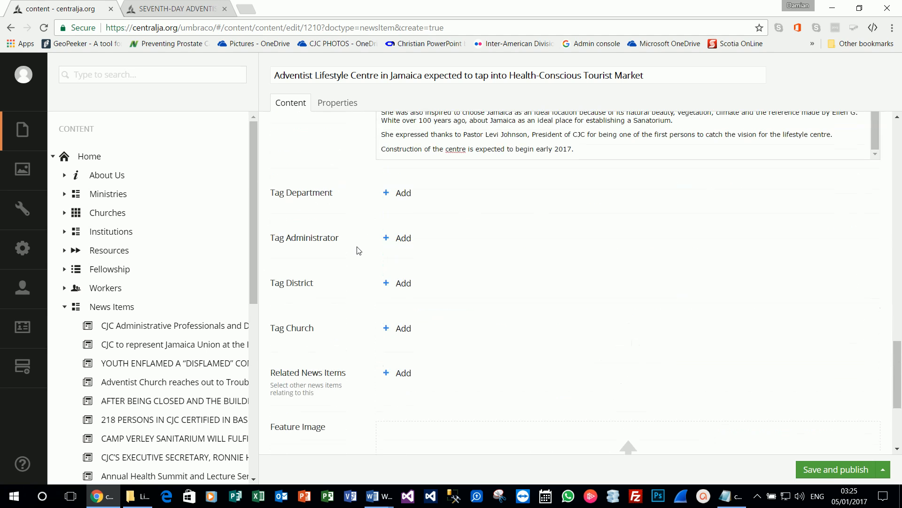
{"action": "left_click", "coordinate": [403, 194]}
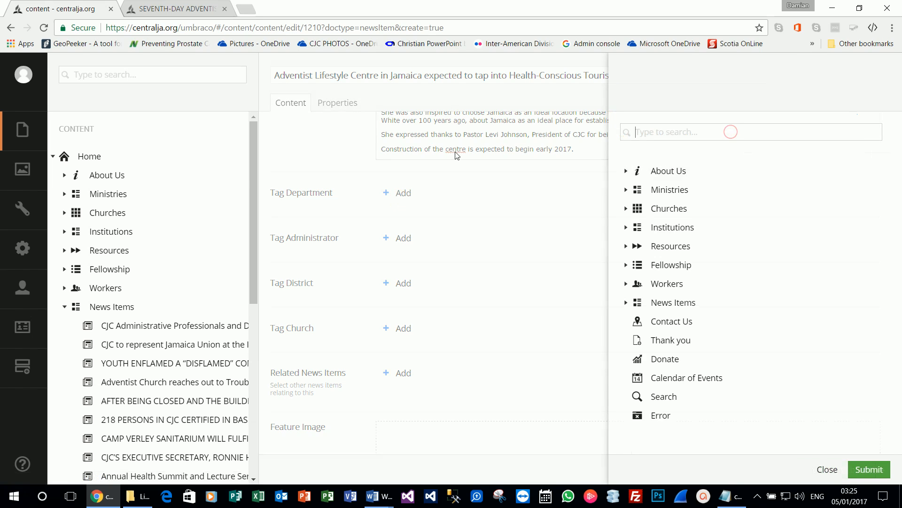
{"action": "left_click", "coordinate": [625, 190]}
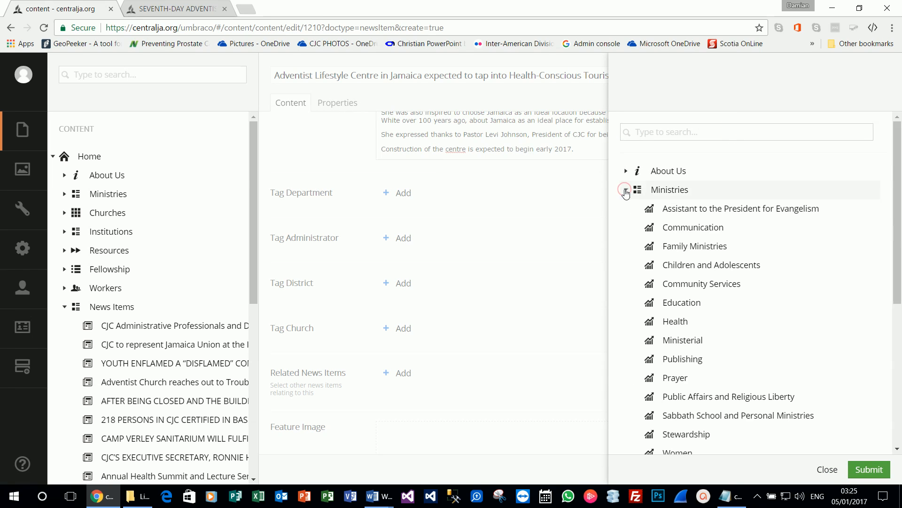
{"action": "left_click", "coordinate": [683, 326]}
{"action": "scroll", "coordinate": [352, 165], "scroll_direction": "down", "scroll_amount": 2}
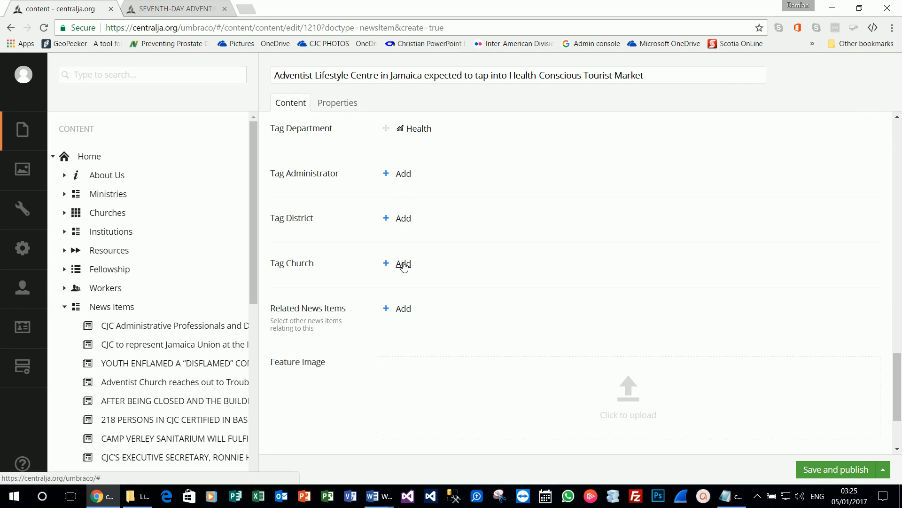
{"action": "scroll", "coordinate": [403, 265], "scroll_direction": "down", "scroll_amount": 1}
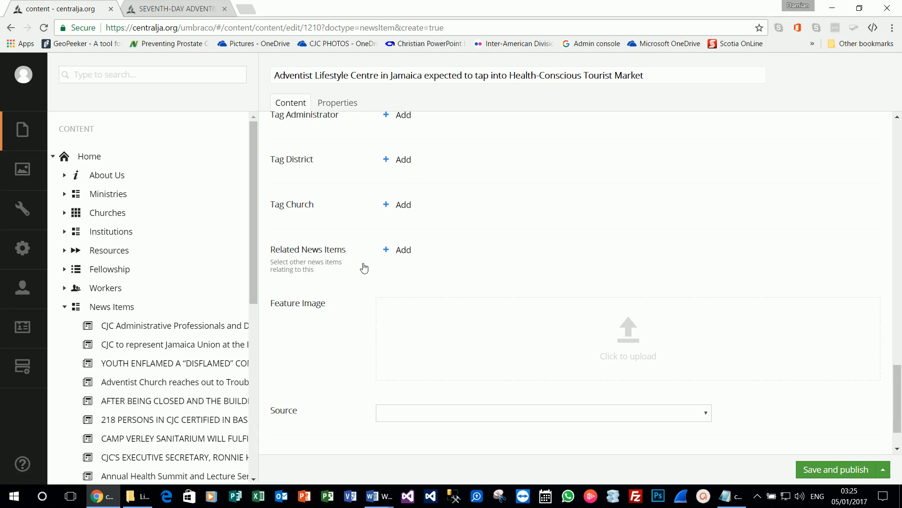
{"action": "scroll", "coordinate": [364, 267], "scroll_direction": "down", "scroll_amount": 1}
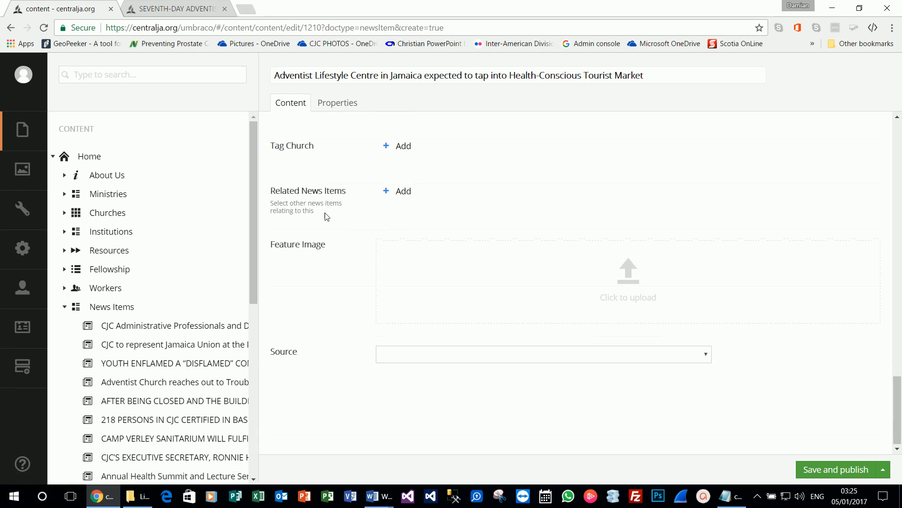
{"action": "left_click", "coordinate": [407, 195]}
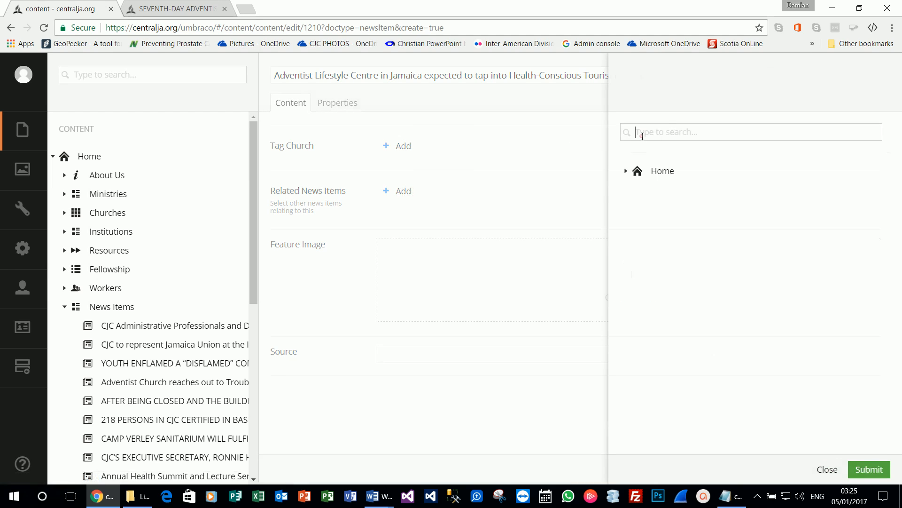
{"action": "type", "text": "he"}
{"action": "key", "text": "BackSpace"}
{"action": "key", "text": "BackSpace"}
{"action": "key", "text": "BackSpace"}
{"action": "key", "text": "BackSpace"}
{"action": "left_click", "coordinate": [628, 134]}
{"action": "left_click", "coordinate": [627, 170]}
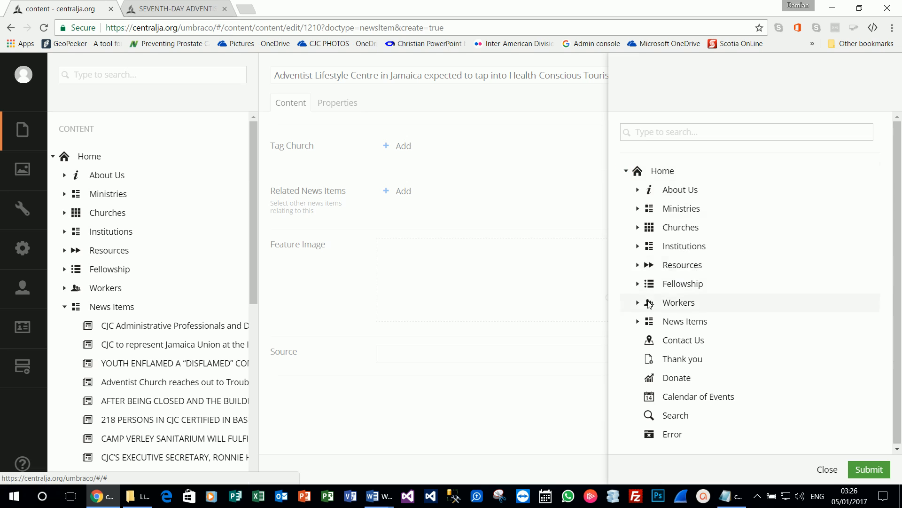
{"action": "left_click", "coordinate": [637, 321]}
{"action": "scroll", "coordinate": [656, 325], "scroll_direction": "down", "scroll_amount": 8}
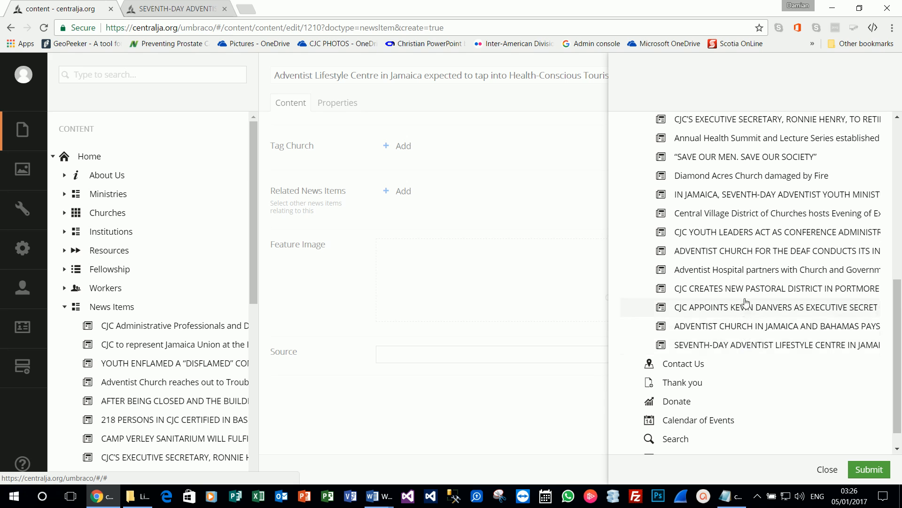
{"action": "scroll", "coordinate": [747, 291], "scroll_direction": "up", "scroll_amount": 4}
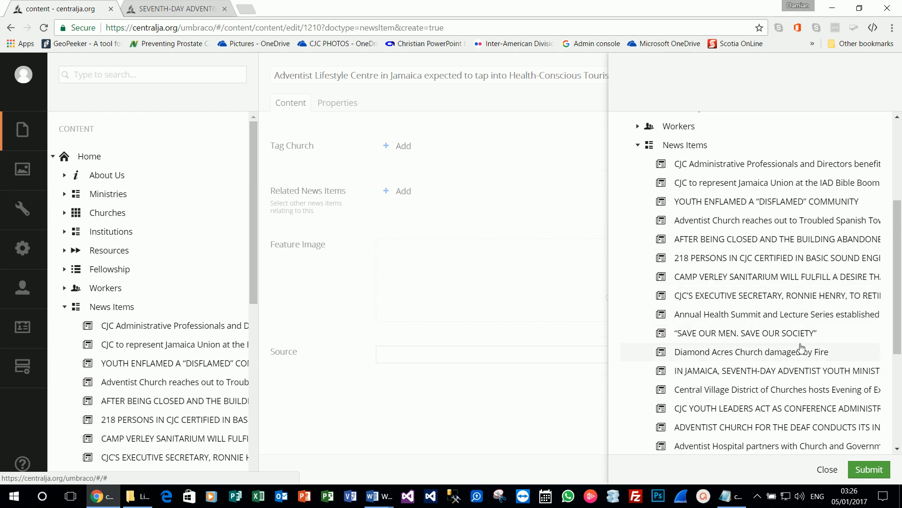
{"action": "scroll", "coordinate": [799, 361], "scroll_direction": "down", "scroll_amount": 2}
{"action": "scroll", "coordinate": [799, 360], "scroll_direction": "down", "scroll_amount": 1}
{"action": "scroll", "coordinate": [799, 361], "scroll_direction": "down", "scroll_amount": 3}
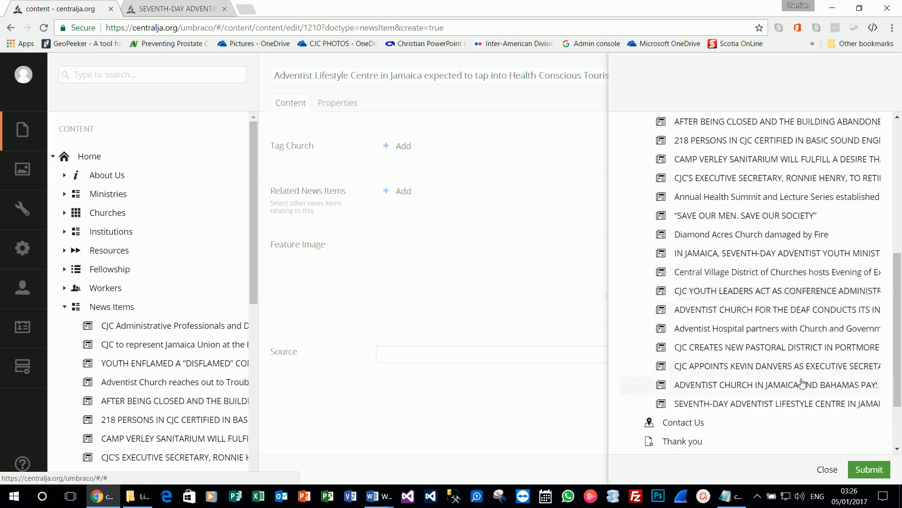
{"action": "left_click", "coordinate": [826, 470]}
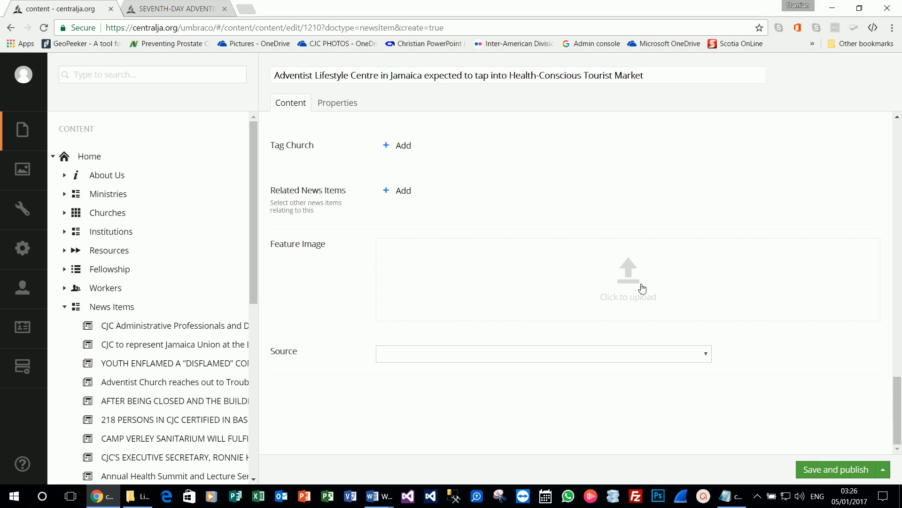
{"action": "left_click", "coordinate": [132, 4]}
{"action": "left_click", "coordinate": [122, 102]}
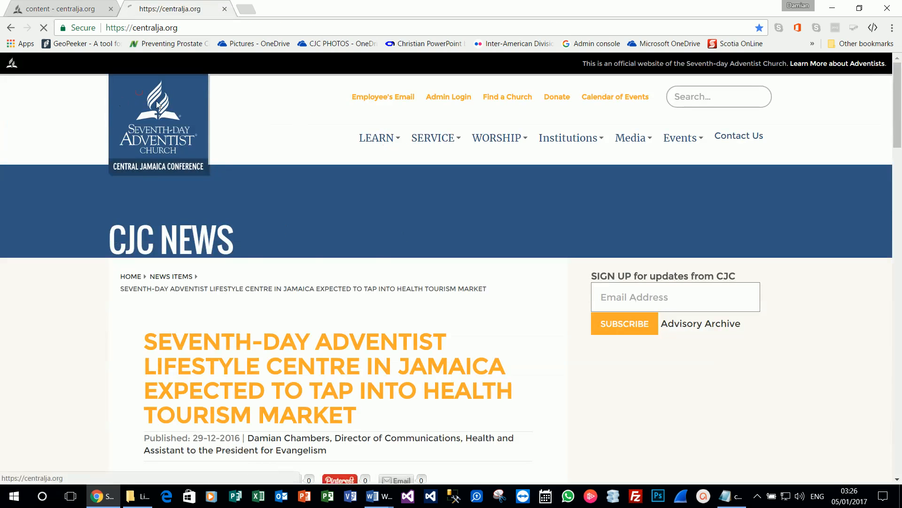
{"action": "scroll", "coordinate": [565, 256], "scroll_direction": "down", "scroll_amount": 15}
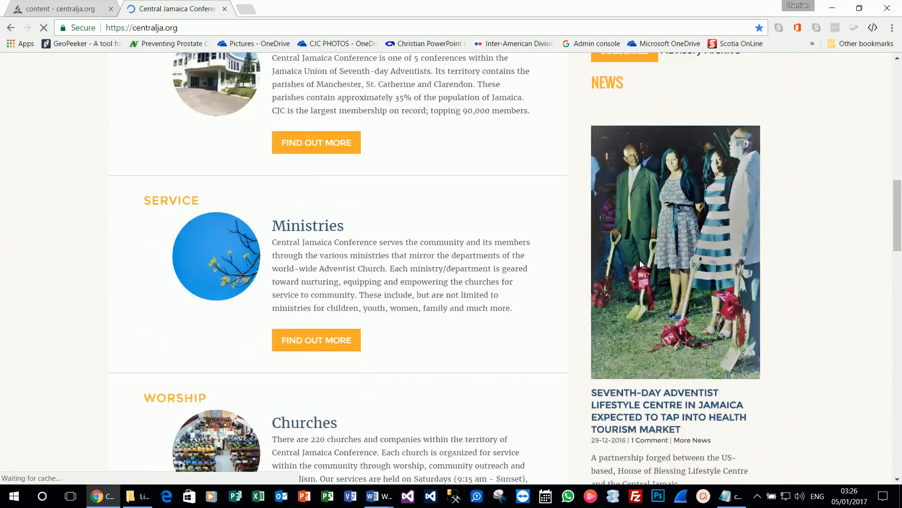
{"action": "scroll", "coordinate": [659, 219], "scroll_direction": "down", "scroll_amount": 13}
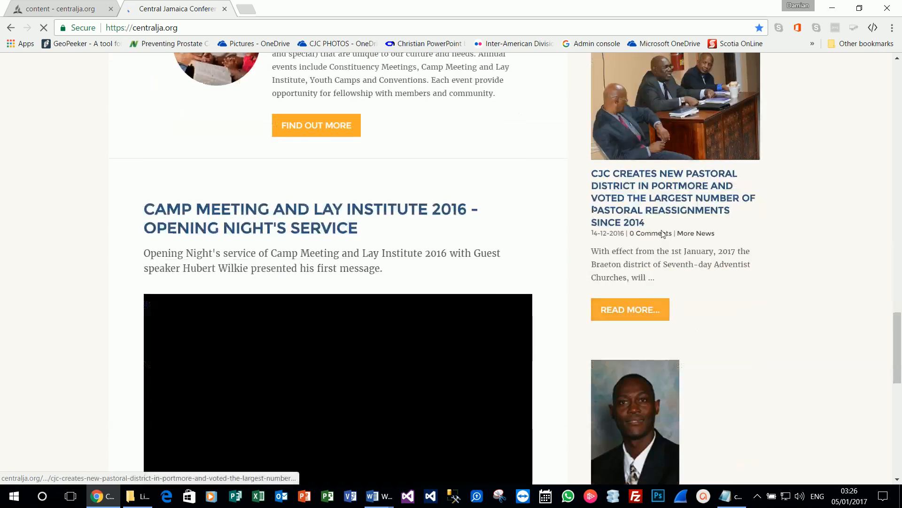
{"action": "key", "text": "ctrl+1"}
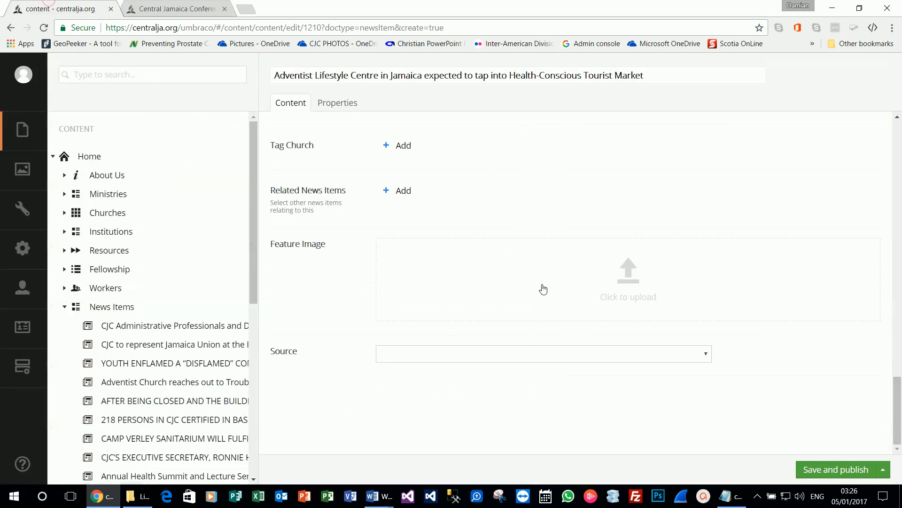
Step: Upload veniceandking as the feature image and set Source to Local Conference
{"action": "left_click", "coordinate": [656, 294]}
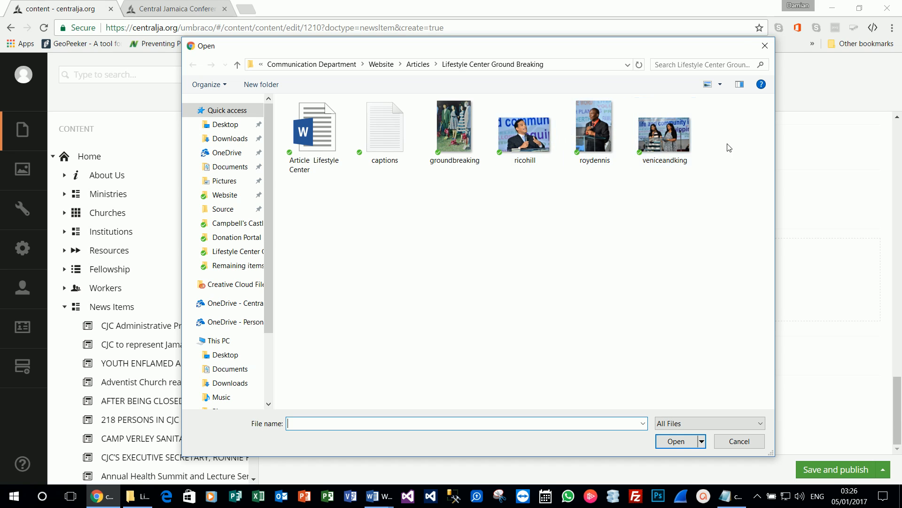
{"action": "double_click", "coordinate": [678, 134]}
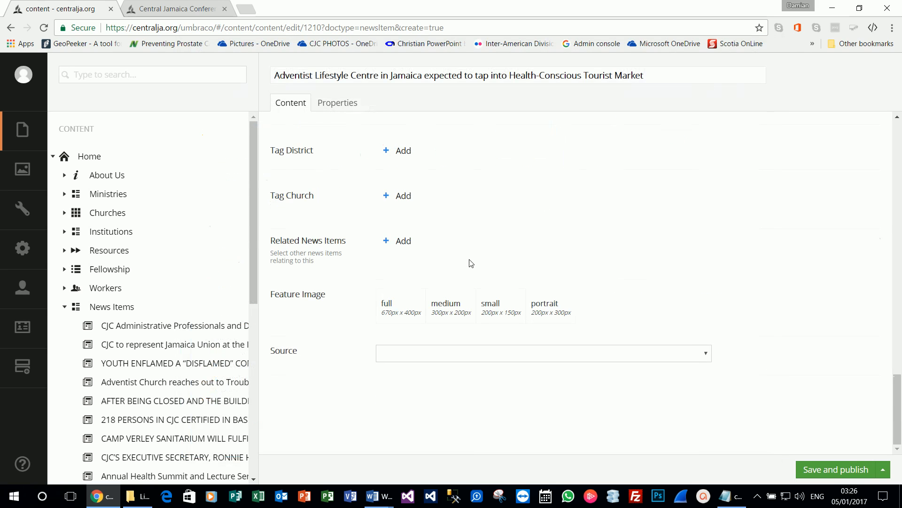
{"action": "scroll", "coordinate": [348, 312], "scroll_direction": "down", "scroll_amount": 4}
{"action": "left_click", "coordinate": [484, 356]}
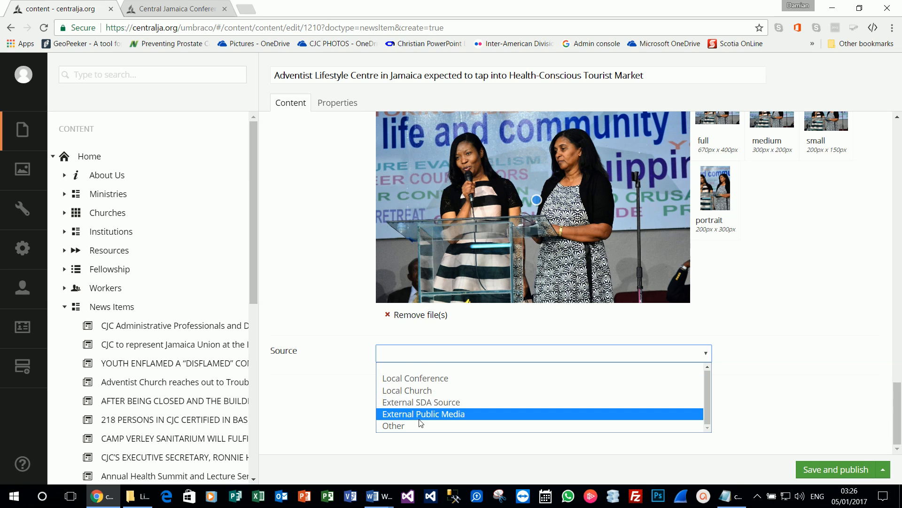
{"action": "left_click", "coordinate": [424, 380]}
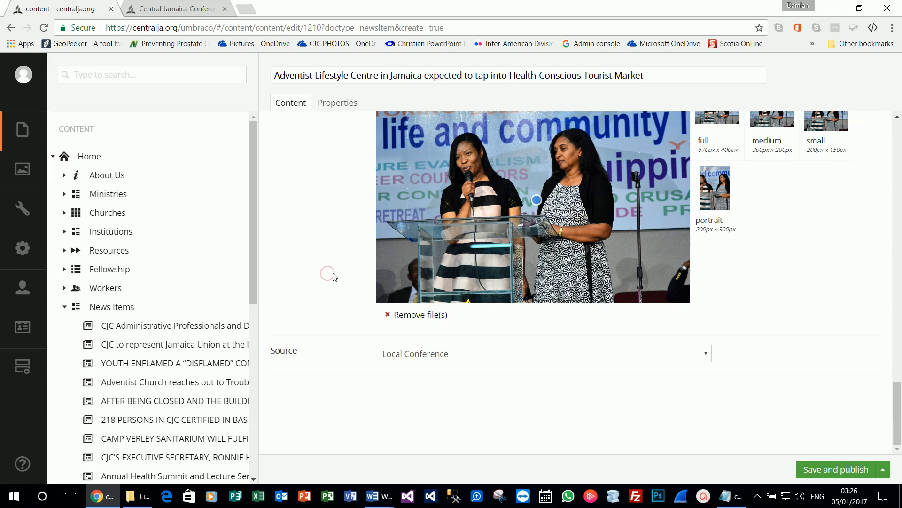
Step: Save the Lifestyle Centre news item with the Save option instead of Save and publish
{"action": "scroll", "coordinate": [334, 265], "scroll_direction": "up", "scroll_amount": 1}
{"action": "scroll", "coordinate": [334, 265], "scroll_direction": "up", "scroll_amount": 12}
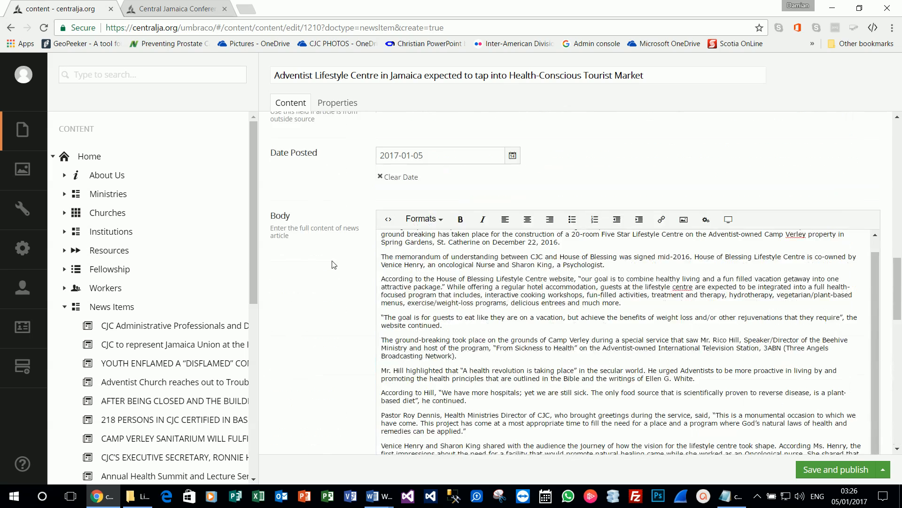
{"action": "scroll", "coordinate": [335, 263], "scroll_direction": "down", "scroll_amount": 3}
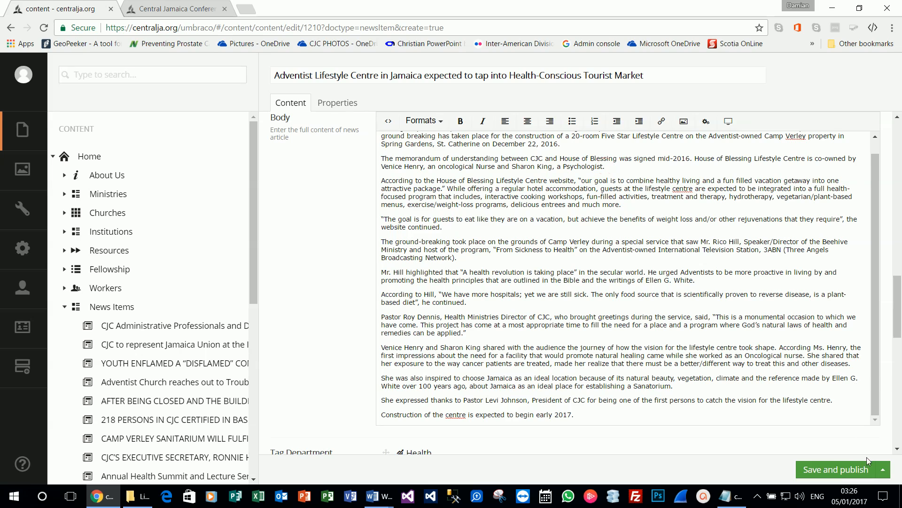
{"action": "left_click", "coordinate": [884, 472]}
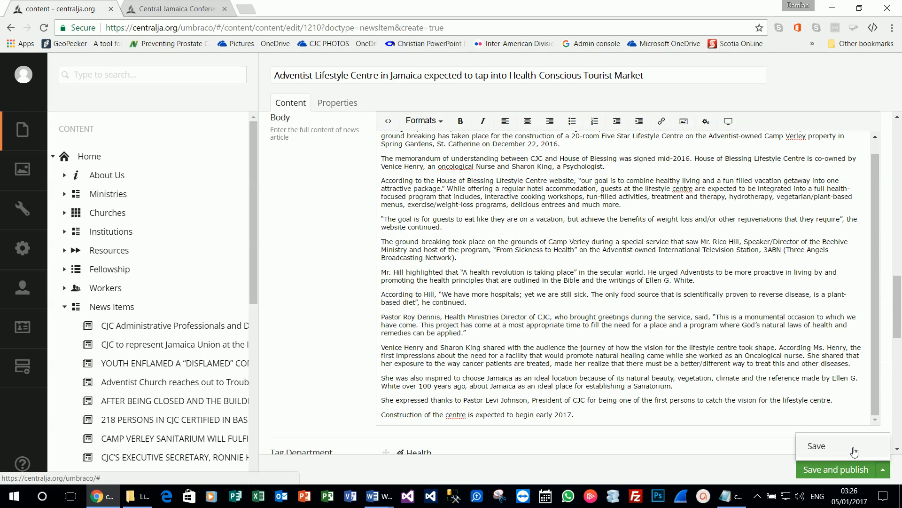
{"action": "left_click", "coordinate": [825, 447]}
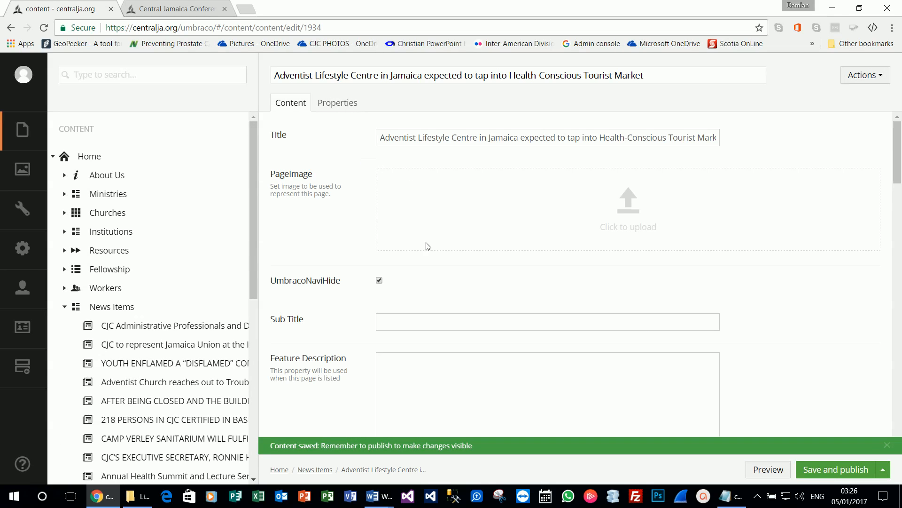
Step: Add an empty paragraph after '2016.' in the Body and bring up the macro list
{"action": "scroll", "coordinate": [418, 238], "scroll_direction": "down", "scroll_amount": 13}
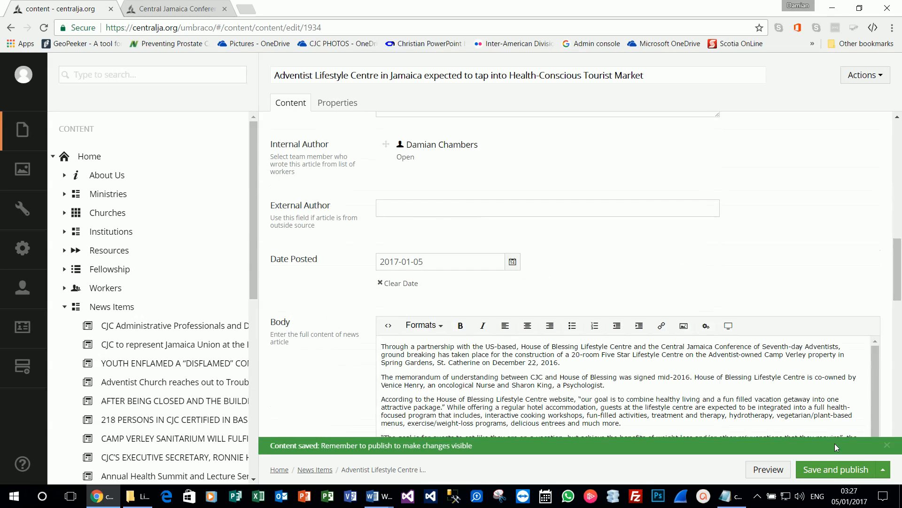
{"action": "scroll", "coordinate": [478, 376], "scroll_direction": "down", "scroll_amount": 1}
{"action": "scroll", "coordinate": [408, 357], "scroll_direction": "down", "scroll_amount": 1}
{"action": "scroll", "coordinate": [408, 356], "scroll_direction": "up", "scroll_amount": 1}
{"action": "left_click", "coordinate": [564, 363]}
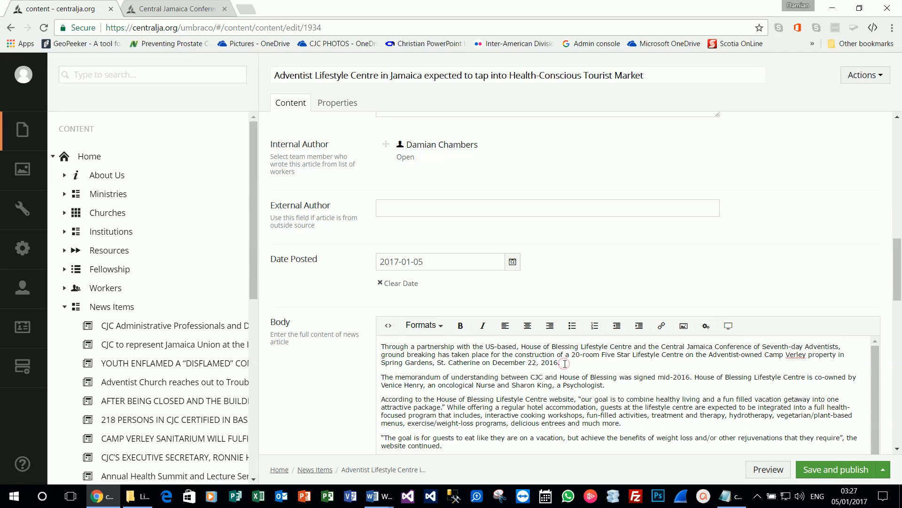
{"action": "key", "text": "Return"}
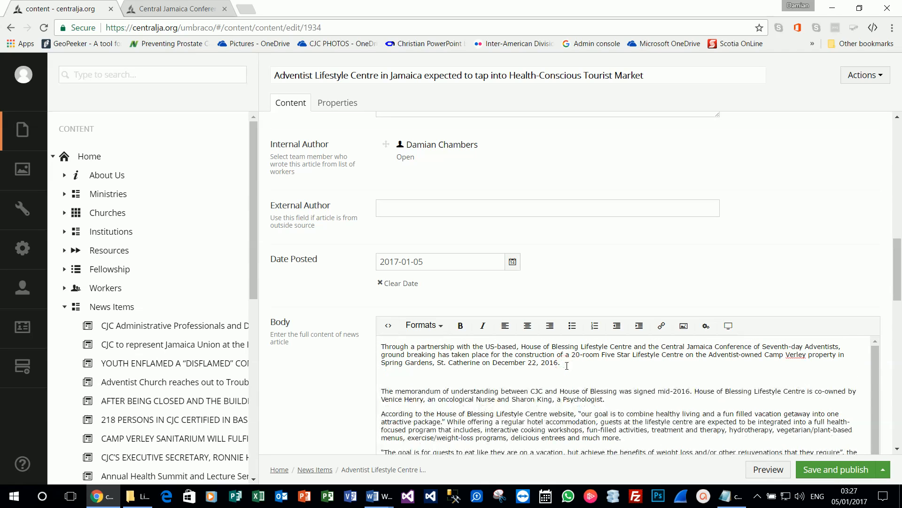
{"action": "left_click", "coordinate": [707, 328]}
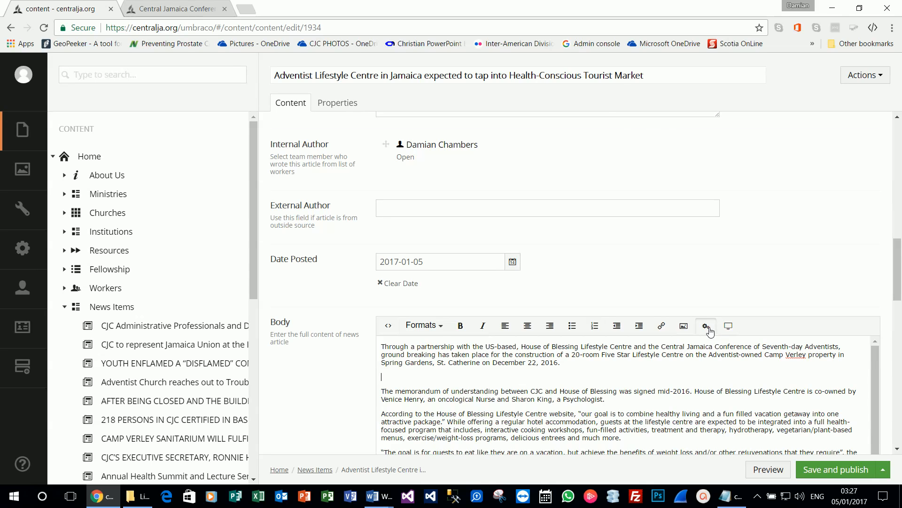
{"action": "left_click", "coordinate": [696, 157]}
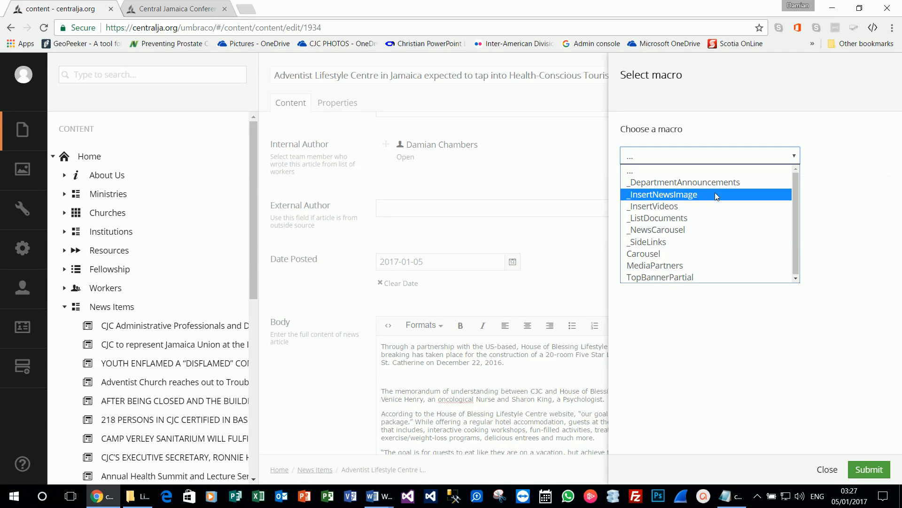
Step: Insert a full-width _InsertNewsImage macro with the speaker's microphone photo from News Images > 2017
{"action": "left_click", "coordinate": [678, 198]}
{"action": "left_click", "coordinate": [676, 212]}
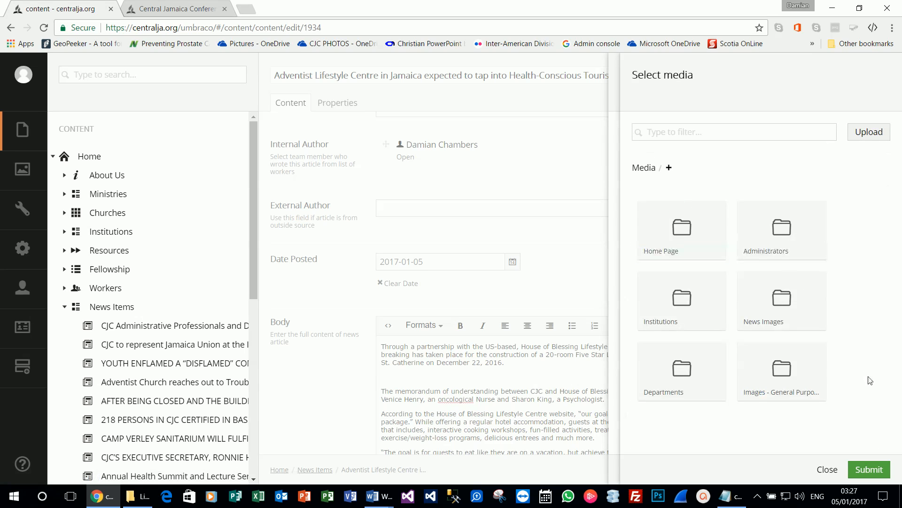
{"action": "left_click", "coordinate": [774, 328]}
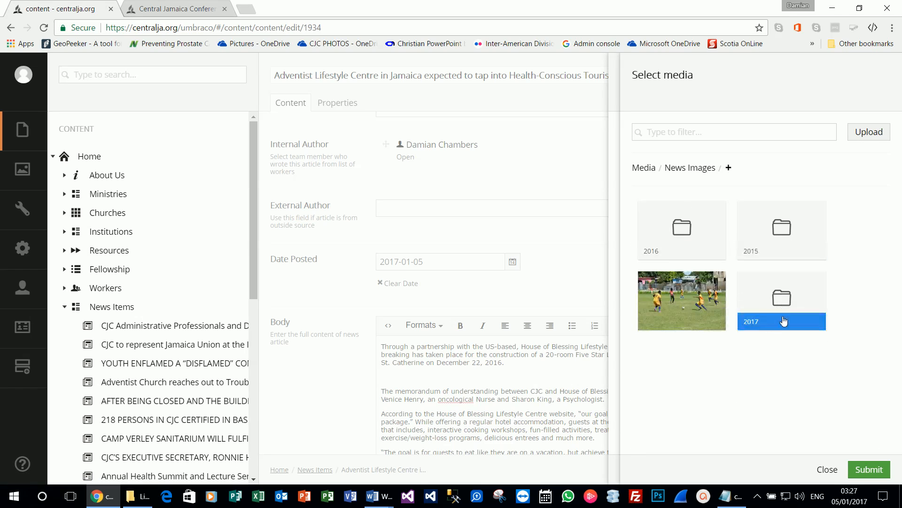
{"action": "left_click", "coordinate": [783, 324]}
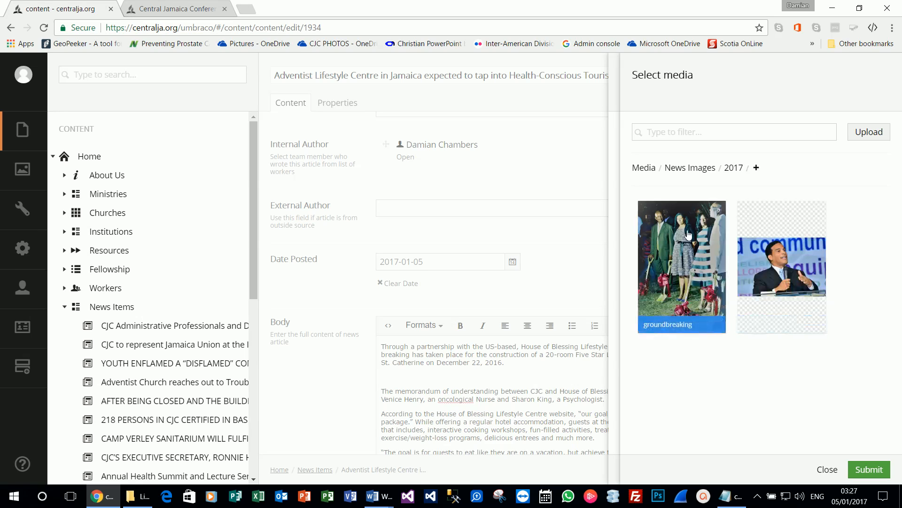
{"action": "left_click", "coordinate": [779, 253]}
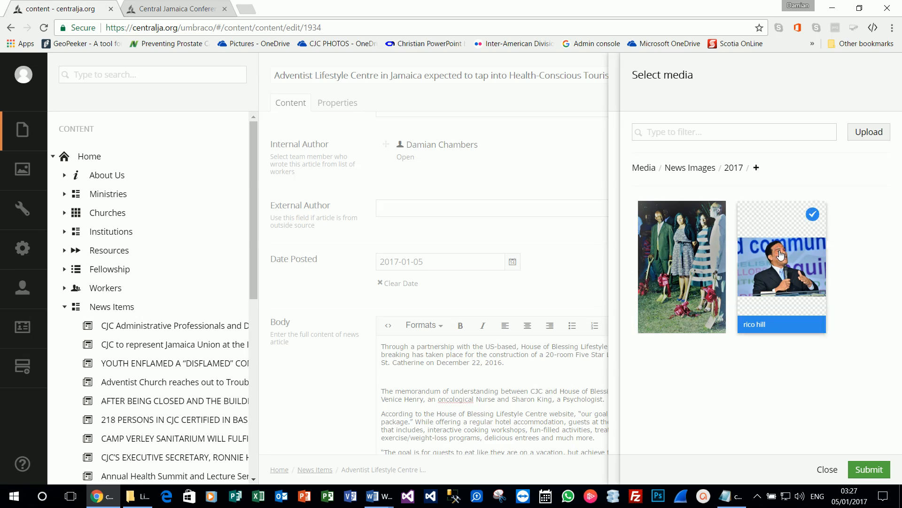
{"action": "left_click", "coordinate": [863, 470]}
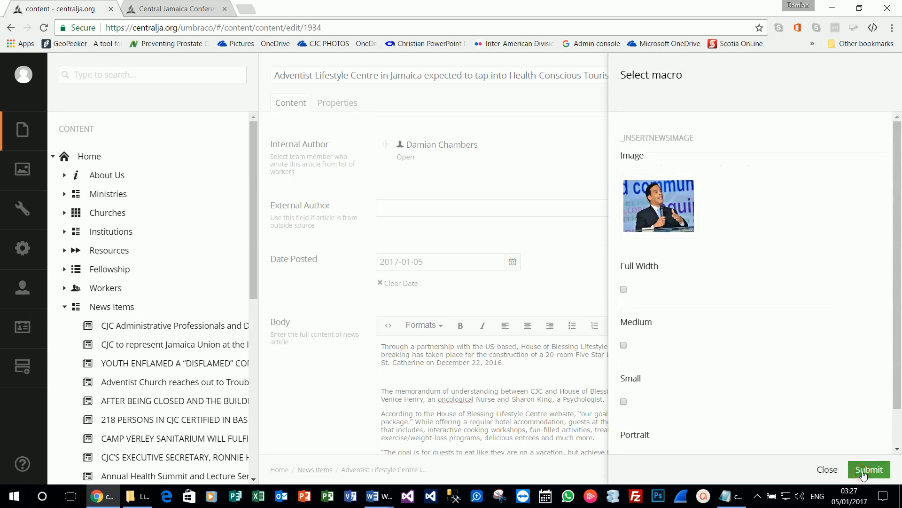
{"action": "scroll", "coordinate": [799, 367], "scroll_direction": "down", "scroll_amount": 1}
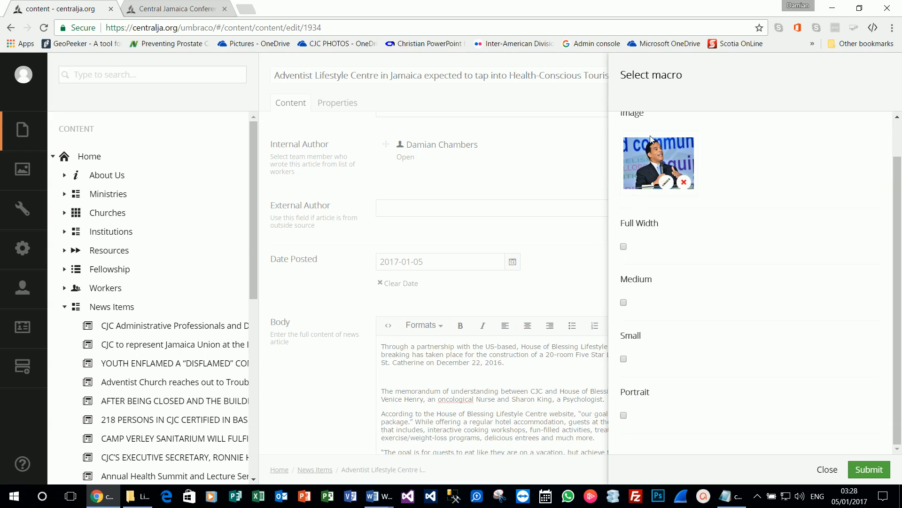
{"action": "left_click", "coordinate": [624, 246]}
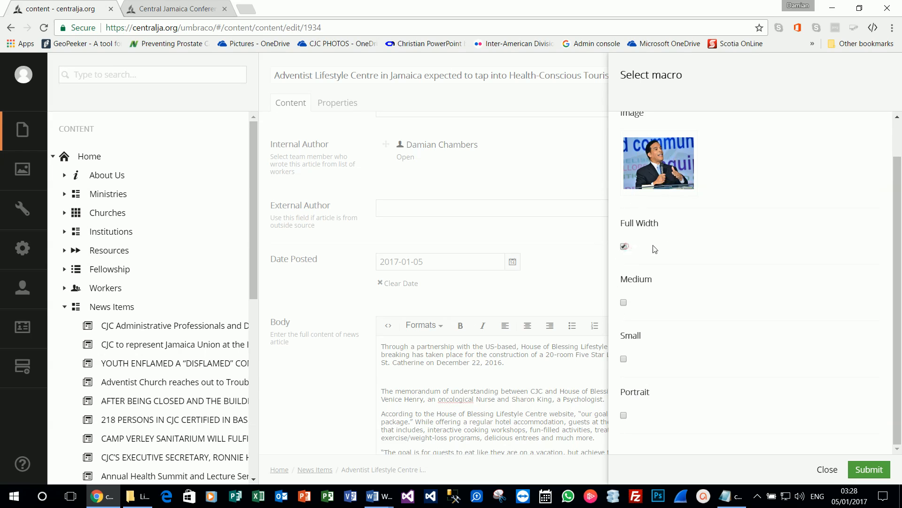
{"action": "left_click", "coordinate": [862, 470]}
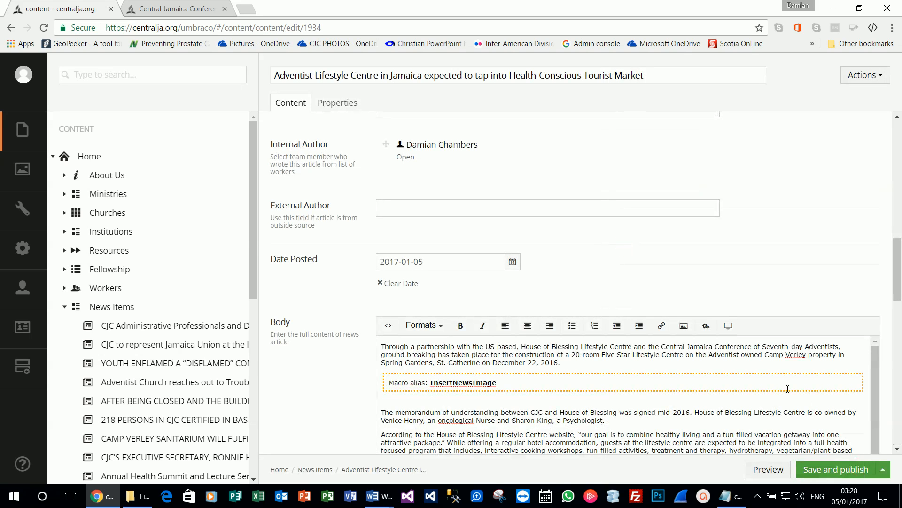
Step: Add an empty paragraph after 'Broadcasting Network).' and bring up the macro list
{"action": "scroll", "coordinate": [525, 387], "scroll_direction": "down", "scroll_amount": 1}
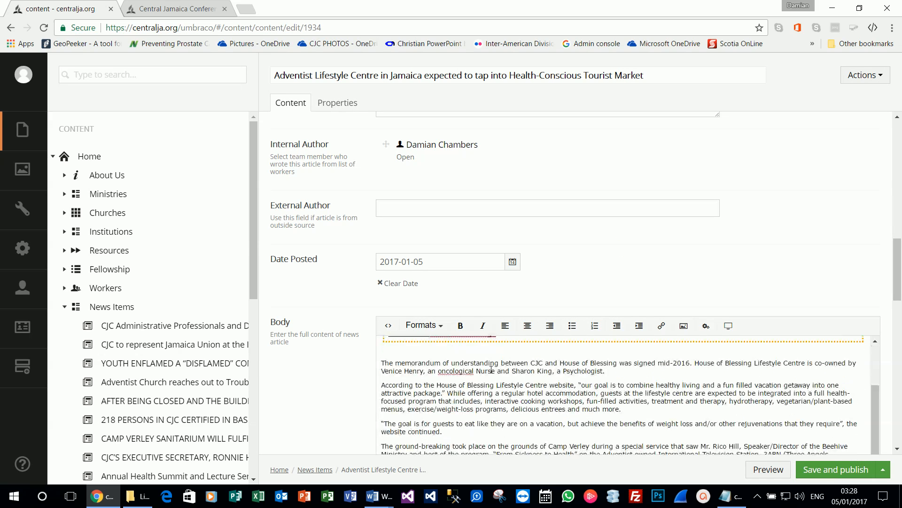
{"action": "scroll", "coordinate": [456, 346], "scroll_direction": "up", "scroll_amount": 1}
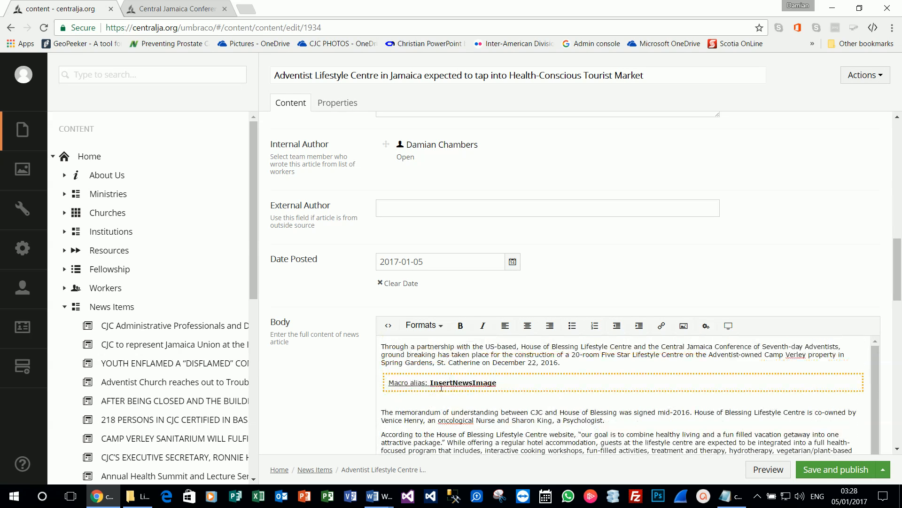
{"action": "scroll", "coordinate": [441, 388], "scroll_direction": "down", "scroll_amount": 1}
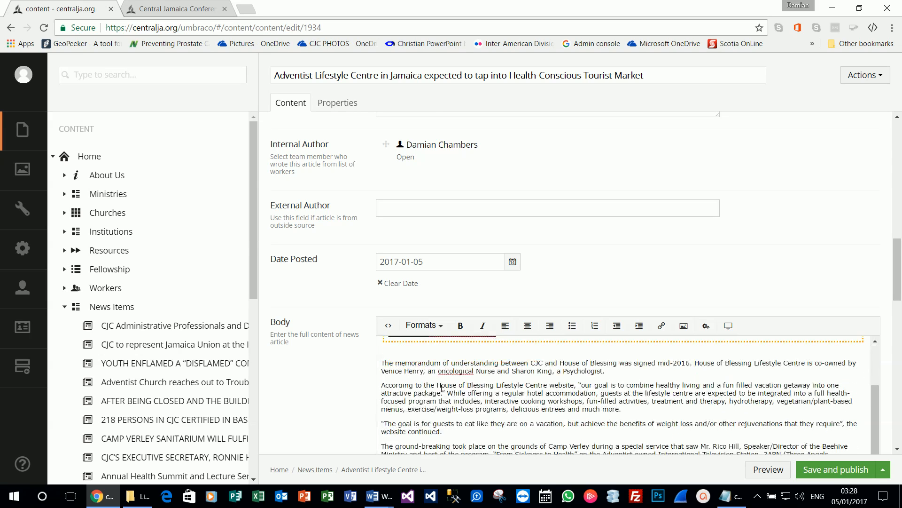
{"action": "scroll", "coordinate": [544, 396], "scroll_direction": "down", "scroll_amount": 1}
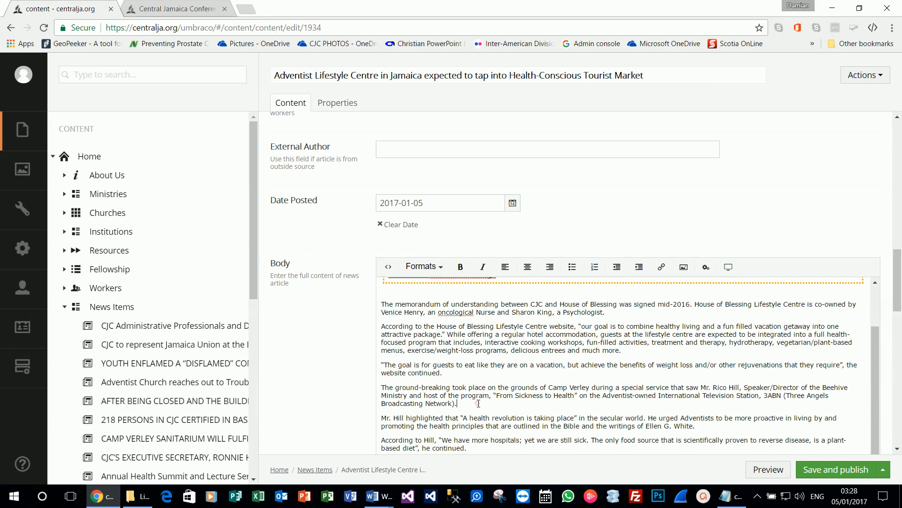
{"action": "key", "text": "Return"}
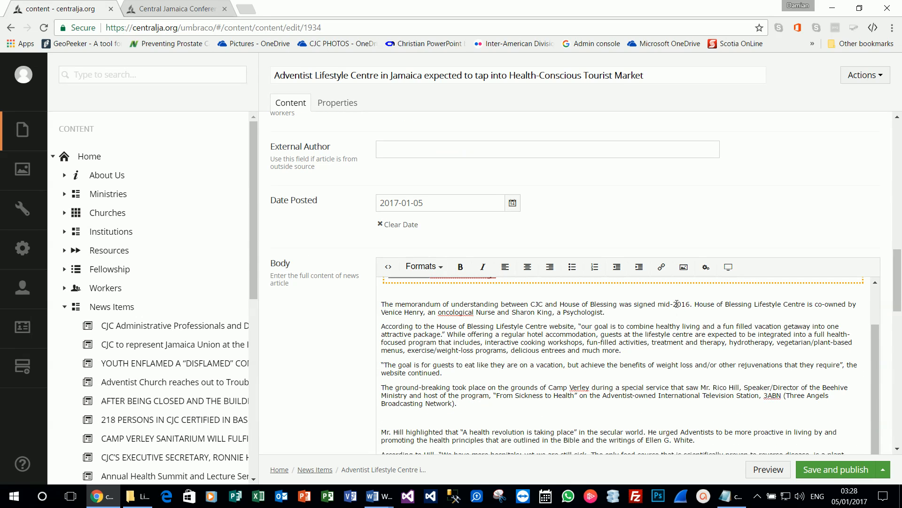
{"action": "left_click", "coordinate": [706, 266]}
{"action": "left_click", "coordinate": [705, 155]}
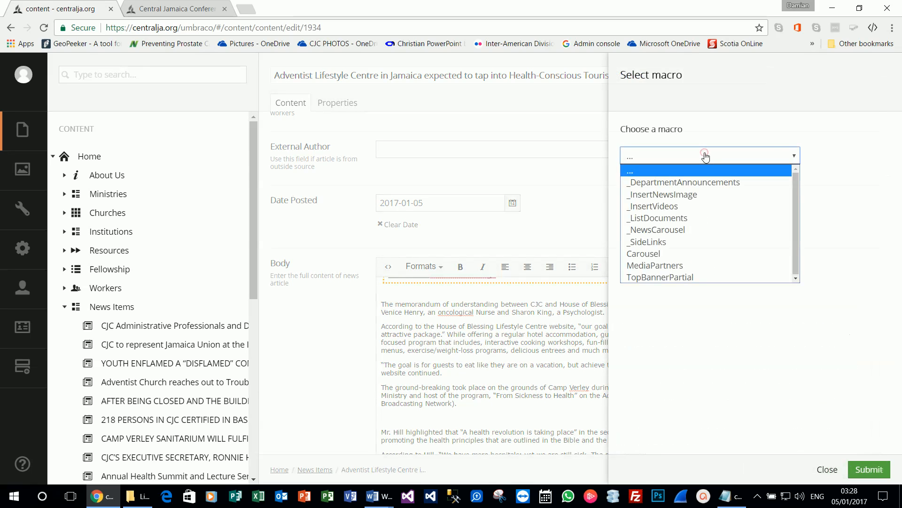
Step: Insert the groundbreaking photo as a portrait _InsertNewsImage macro, then save without publishing
{"action": "left_click", "coordinate": [695, 194]}
{"action": "left_click", "coordinate": [686, 200]}
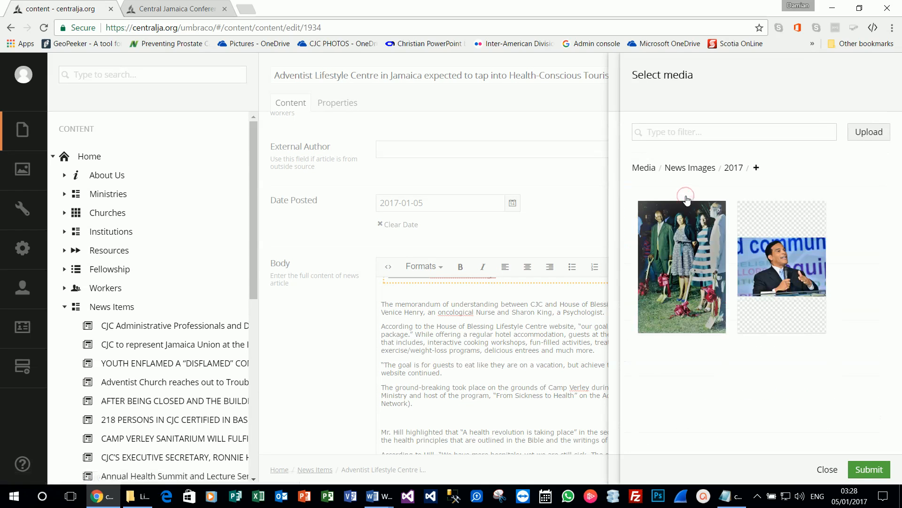
{"action": "left_click", "coordinate": [683, 246]}
{"action": "left_click", "coordinate": [865, 469]}
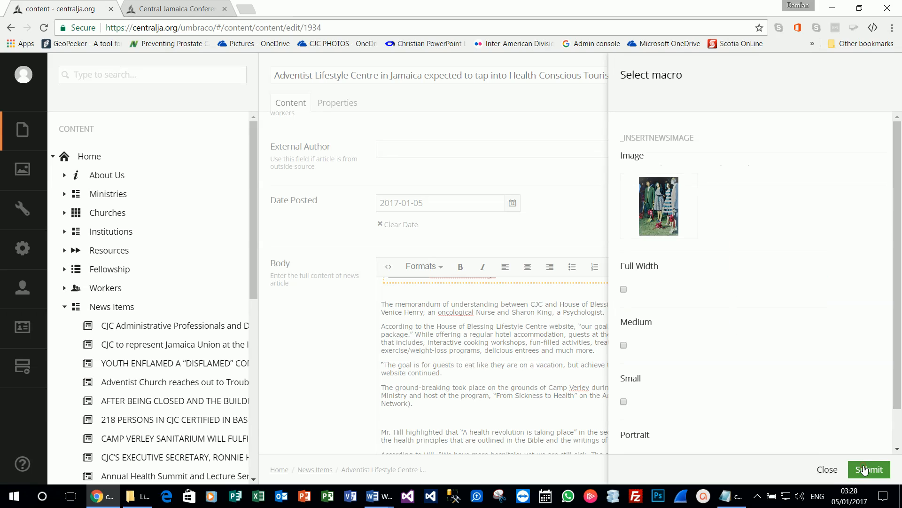
{"action": "scroll", "coordinate": [638, 324], "scroll_direction": "down", "scroll_amount": 1}
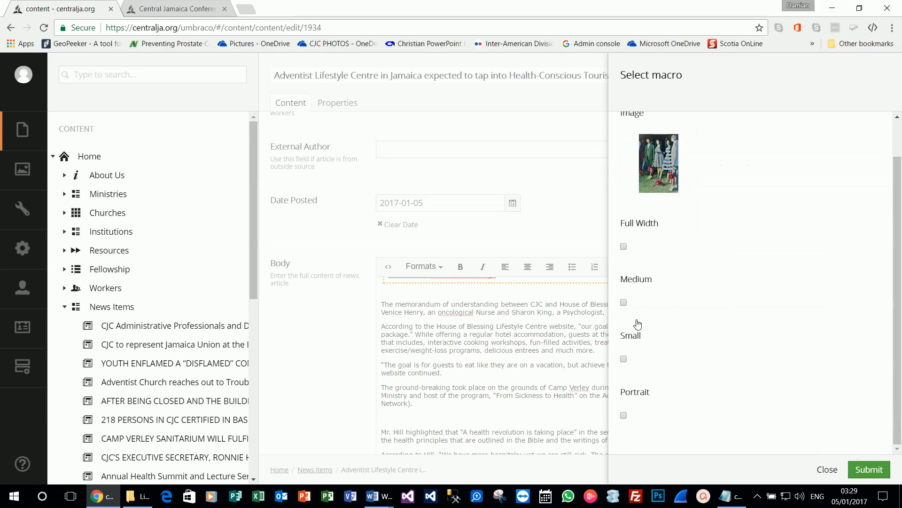
{"action": "left_click", "coordinate": [623, 415]}
{"action": "left_click", "coordinate": [863, 468]}
{"action": "left_click", "coordinate": [884, 470]}
{"action": "left_click", "coordinate": [817, 446]}
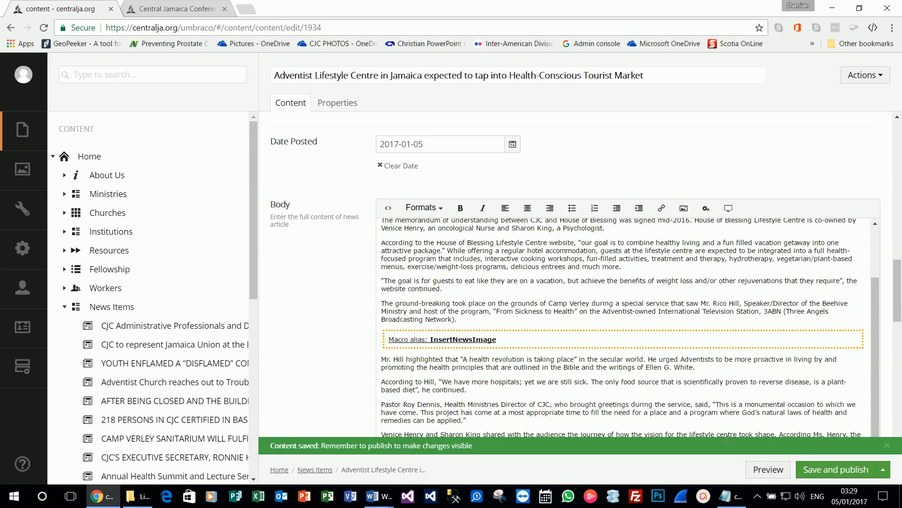
Step: Preview the Lifestyle Centre news item and check the first inline photo and its caption
{"action": "left_click", "coordinate": [772, 468]}
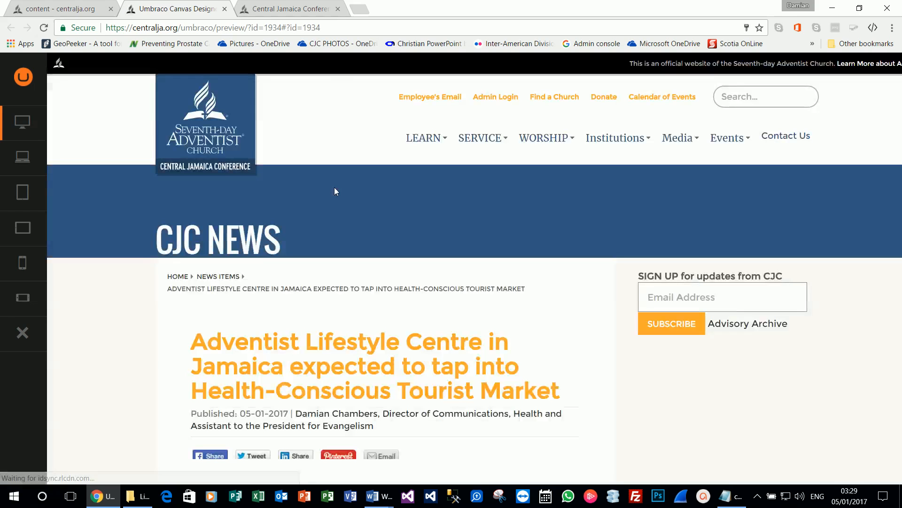
{"action": "scroll", "coordinate": [392, 216], "scroll_direction": "down", "scroll_amount": 8}
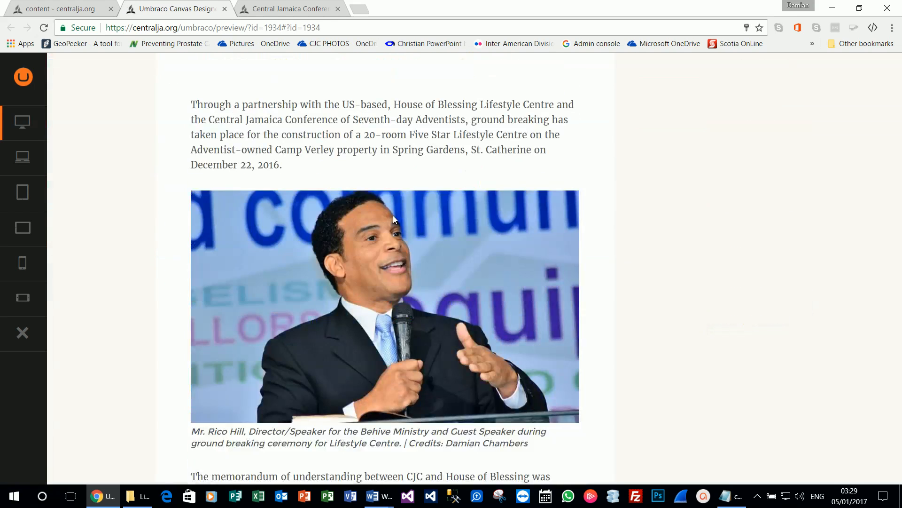
{"action": "scroll", "coordinate": [393, 215], "scroll_direction": "down", "scroll_amount": 1}
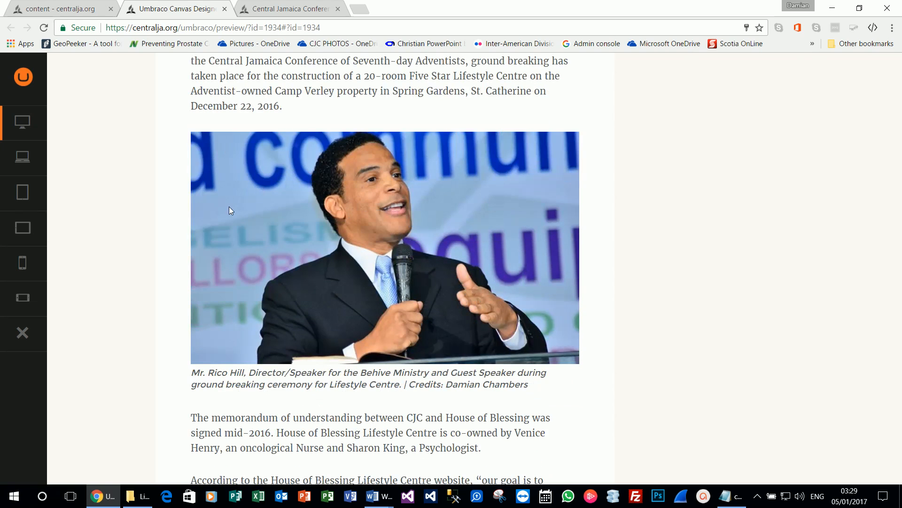
{"action": "left_click_drag", "start_coordinate": [193, 373], "coordinate": [460, 418]}
{"action": "left_click", "coordinate": [465, 393]}
Step: Review the rest of the preview to confirm the second inline photo and its caption
{"action": "scroll", "coordinate": [466, 390], "scroll_direction": "down", "scroll_amount": 4}
{"action": "scroll", "coordinate": [466, 389], "scroll_direction": "down", "scroll_amount": 6}
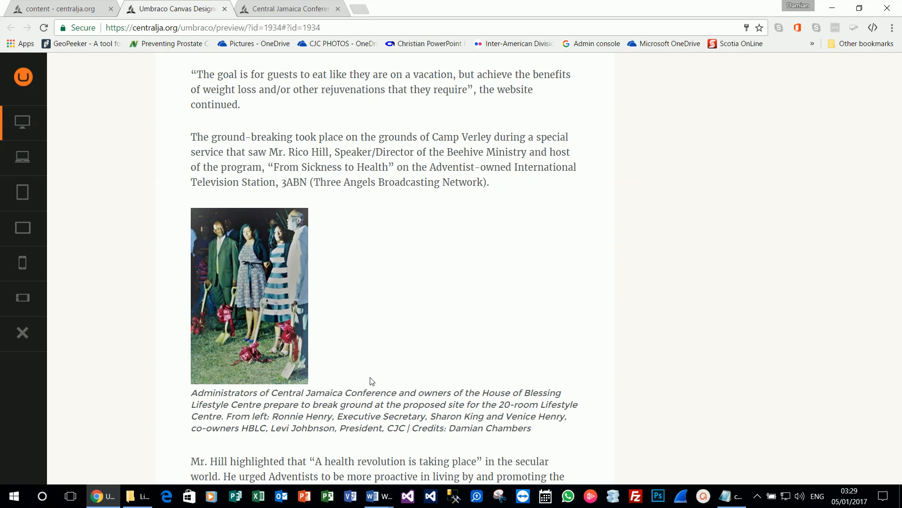
{"action": "scroll", "coordinate": [373, 382], "scroll_direction": "down", "scroll_amount": 3}
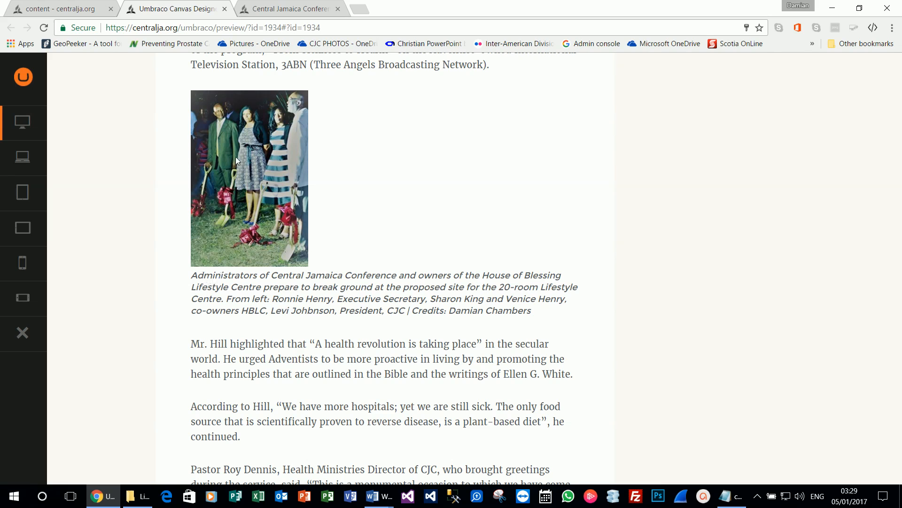
{"action": "scroll", "coordinate": [247, 178], "scroll_direction": "up", "scroll_amount": 1}
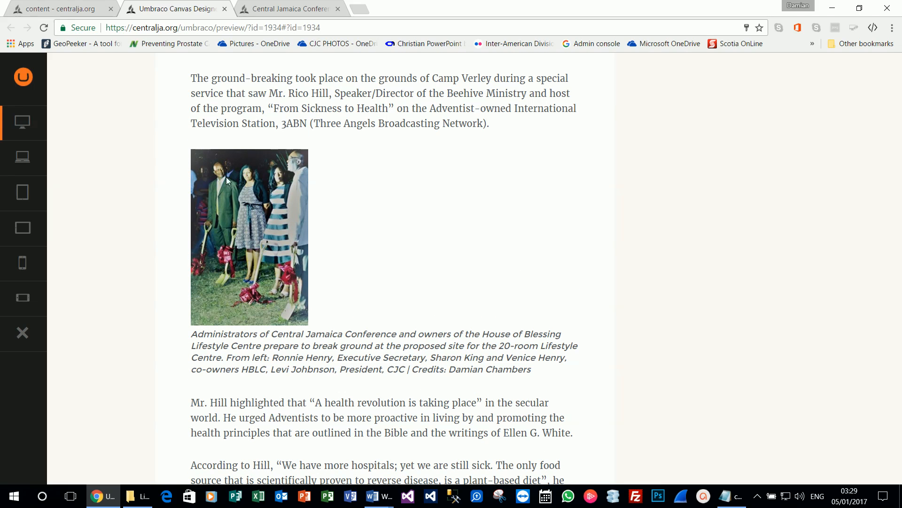
{"action": "left_click_drag", "start_coordinate": [247, 176], "coordinate": [242, 187]}
{"action": "scroll", "coordinate": [224, 281], "scroll_direction": "down", "scroll_amount": 4}
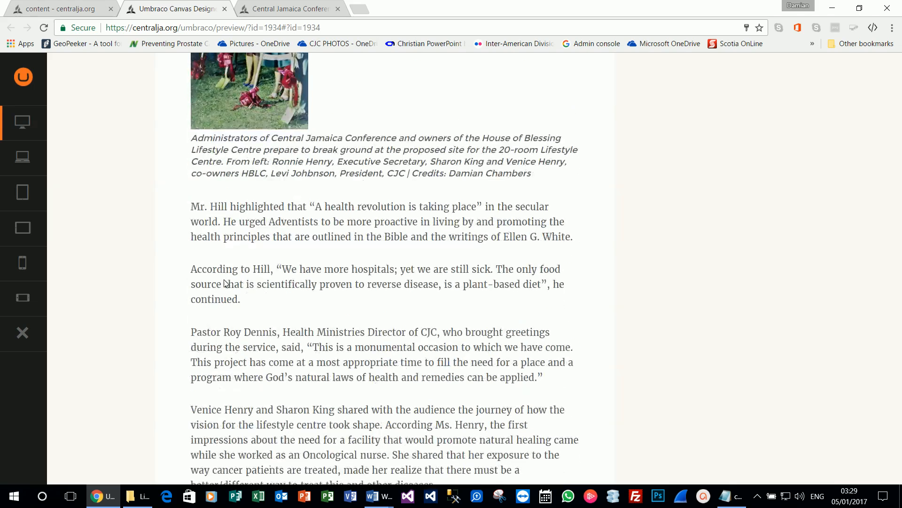
{"action": "scroll", "coordinate": [224, 282], "scroll_direction": "down", "scroll_amount": 10}
{"action": "scroll", "coordinate": [232, 282], "scroll_direction": "up", "scroll_amount": 18}
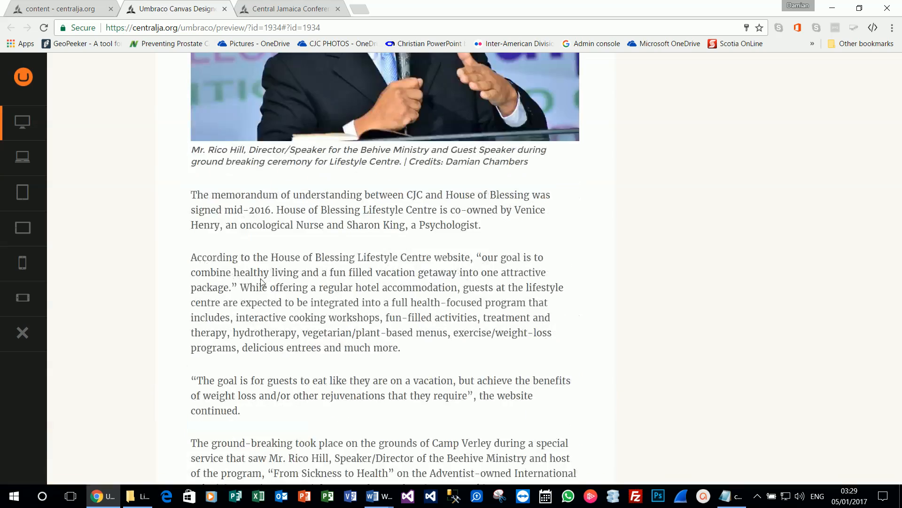